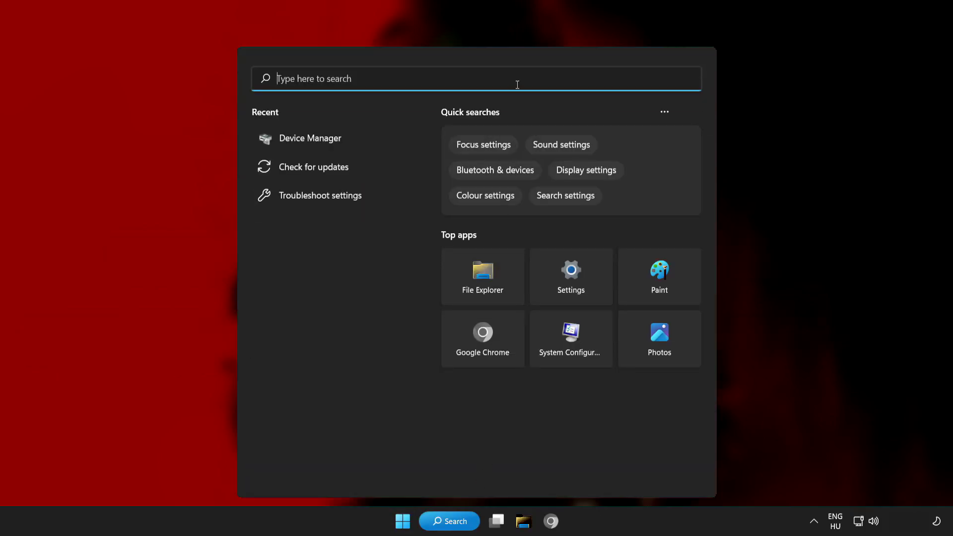
Search Windows for 'device manager'.
type("dev")
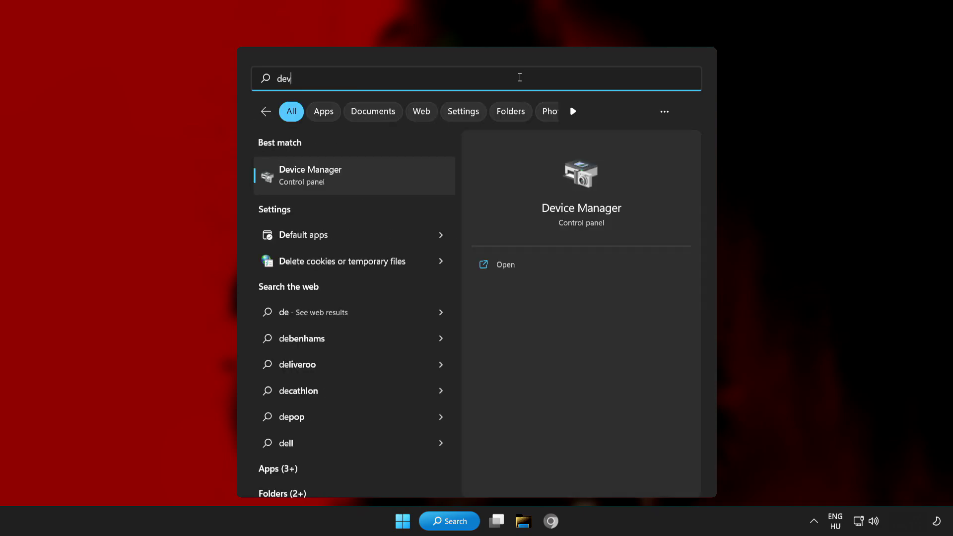
type("ice manager")
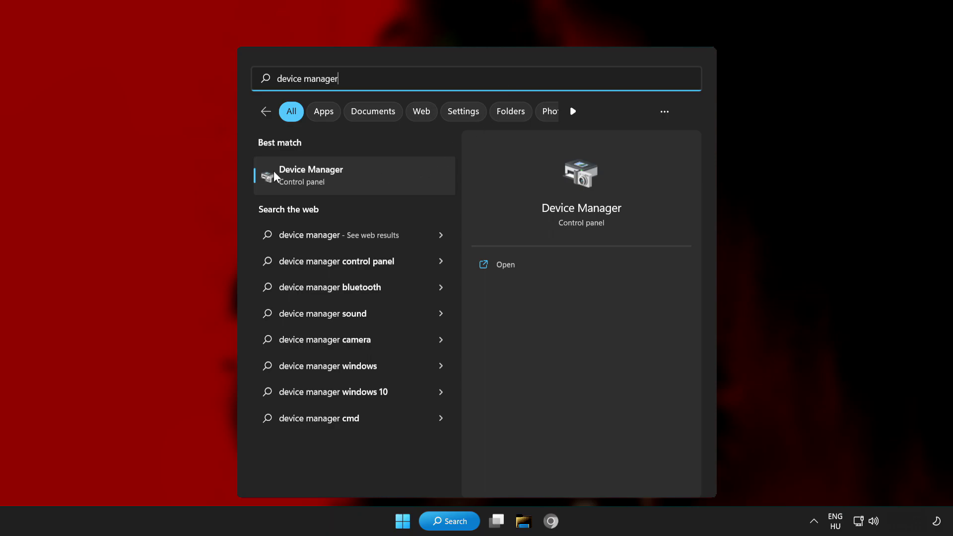
Open Device Manager maximized, expand Display adapters and right-click the VMware SVGA 3D adapter.
left_click(396, 175)
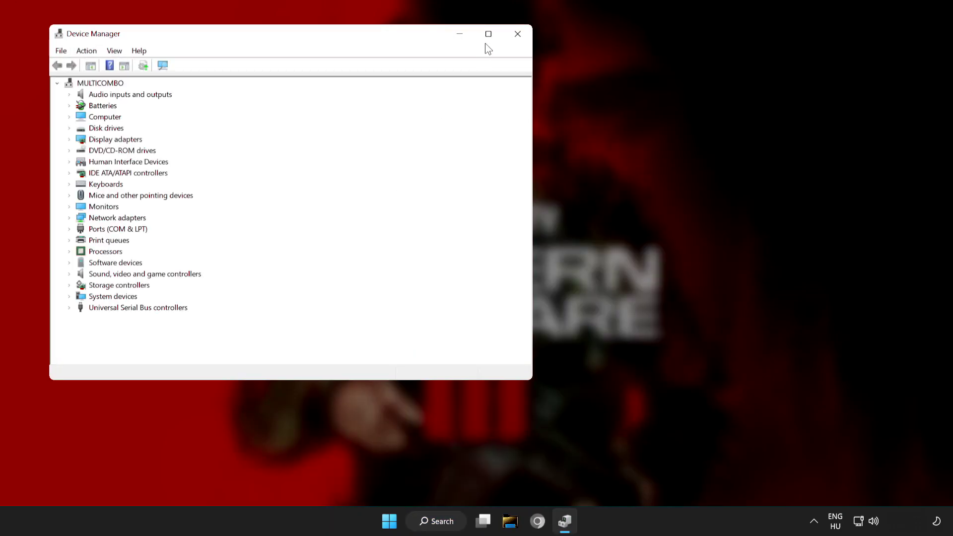
left_click(489, 35)
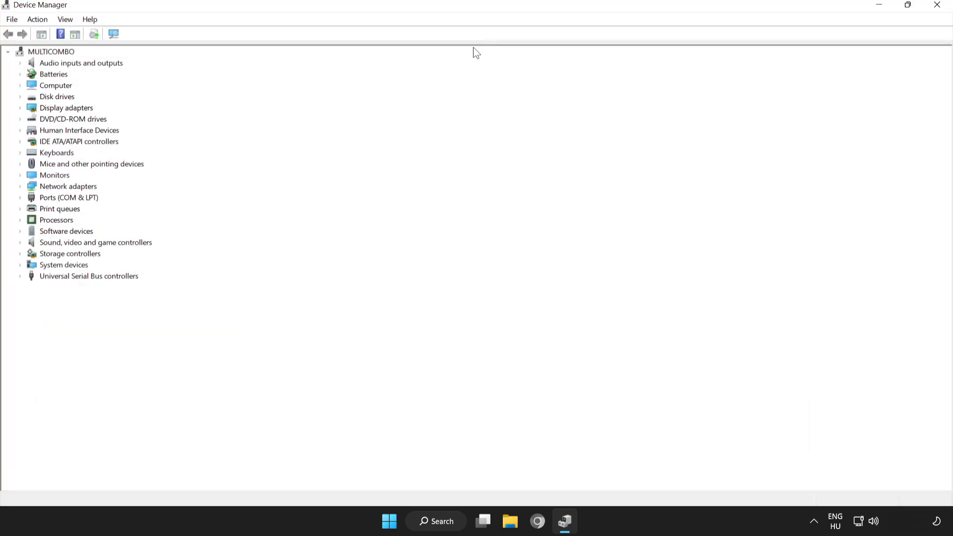
left_click(64, 108)
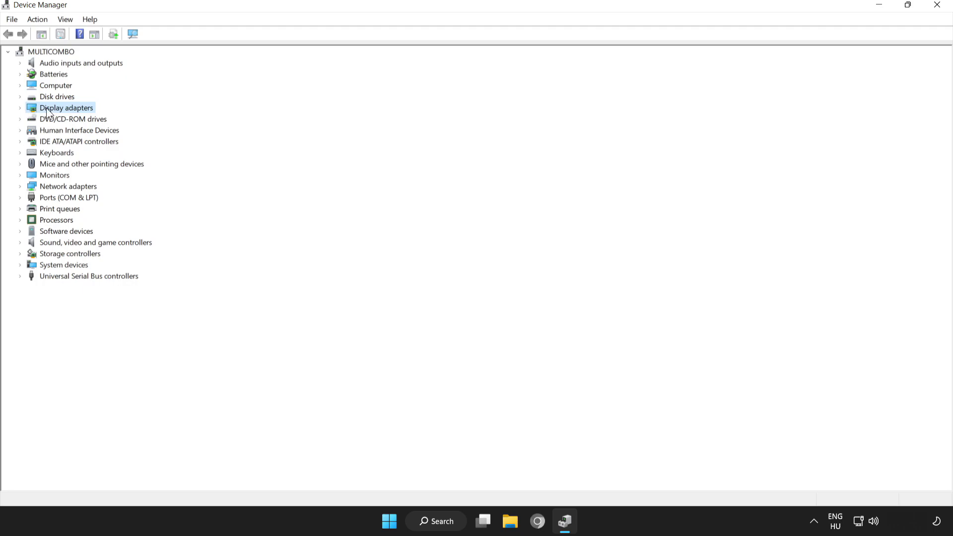
left_click(19, 108)
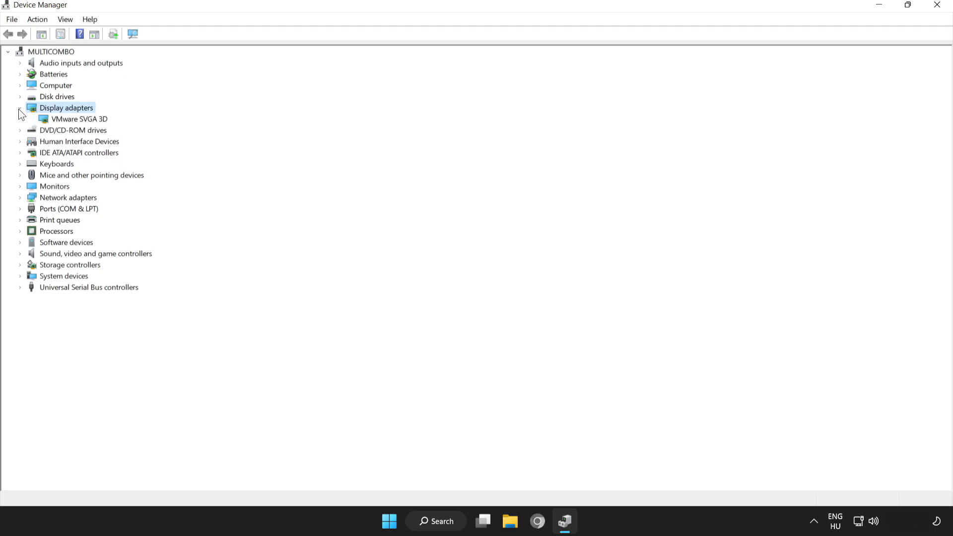
left_click(58, 120)
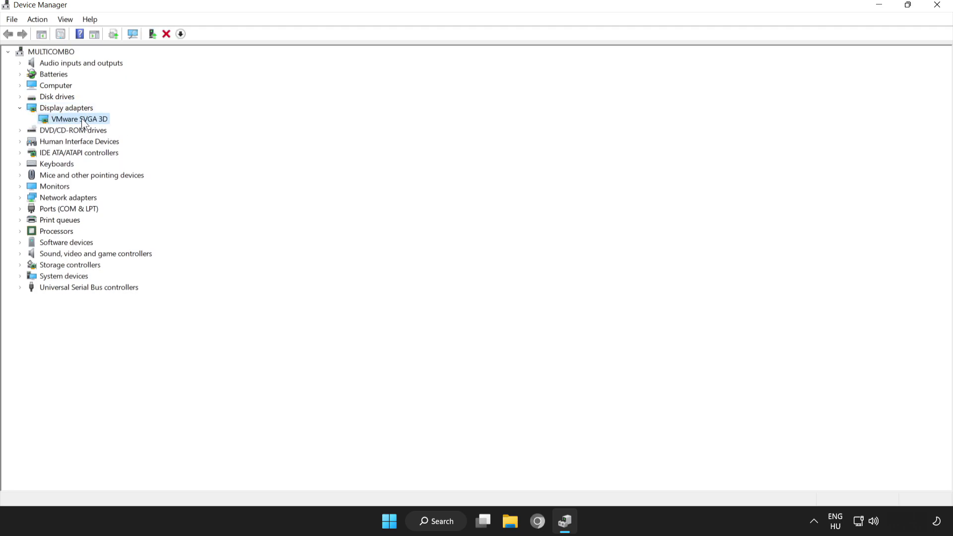
right_click(70, 120)
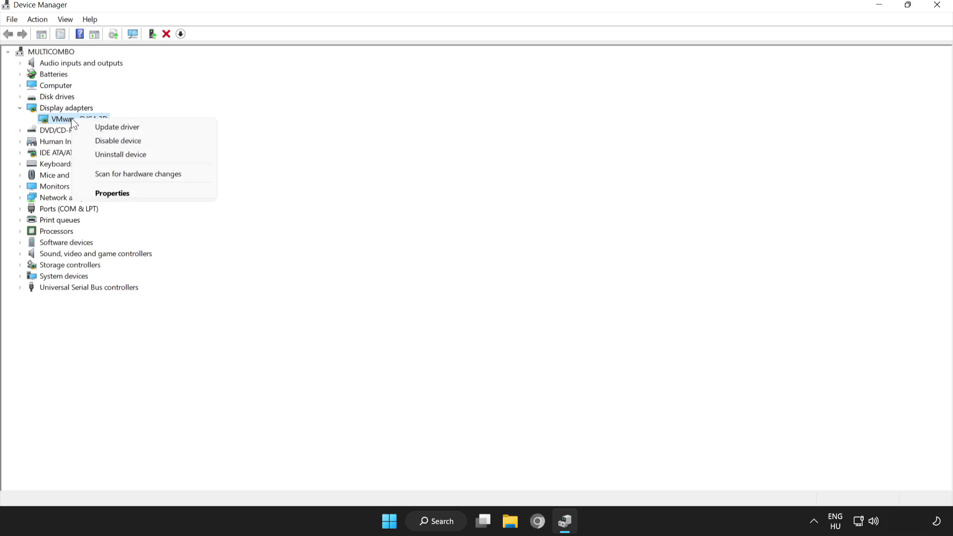
Auto-search for a newer VMware SVGA 3D driver, confirm it's current, and close Device Manager.
left_click(117, 127)
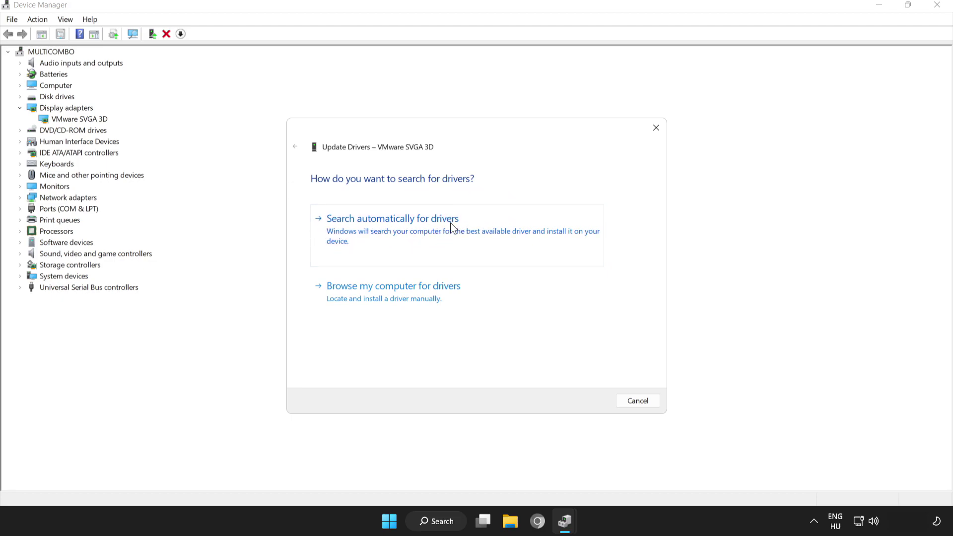
left_click(404, 223)
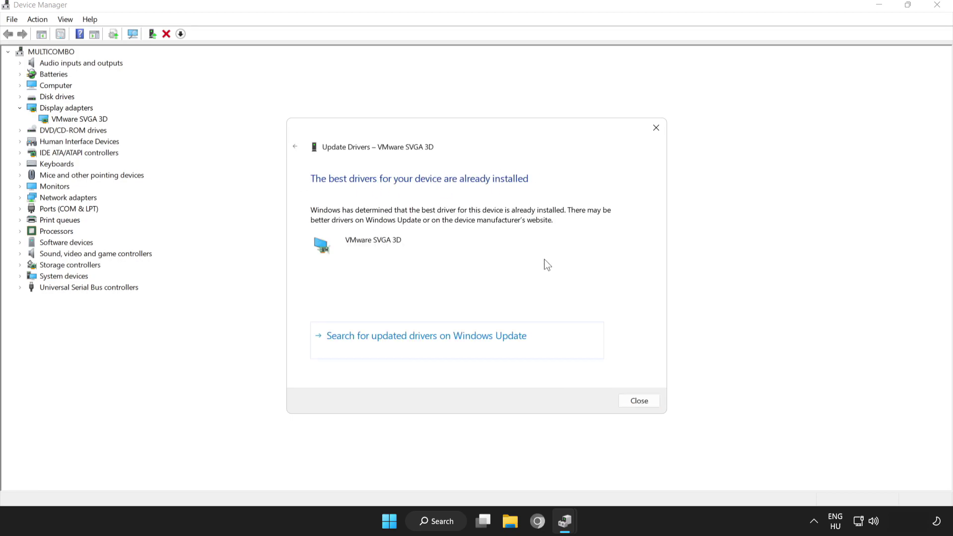
left_click(645, 401)
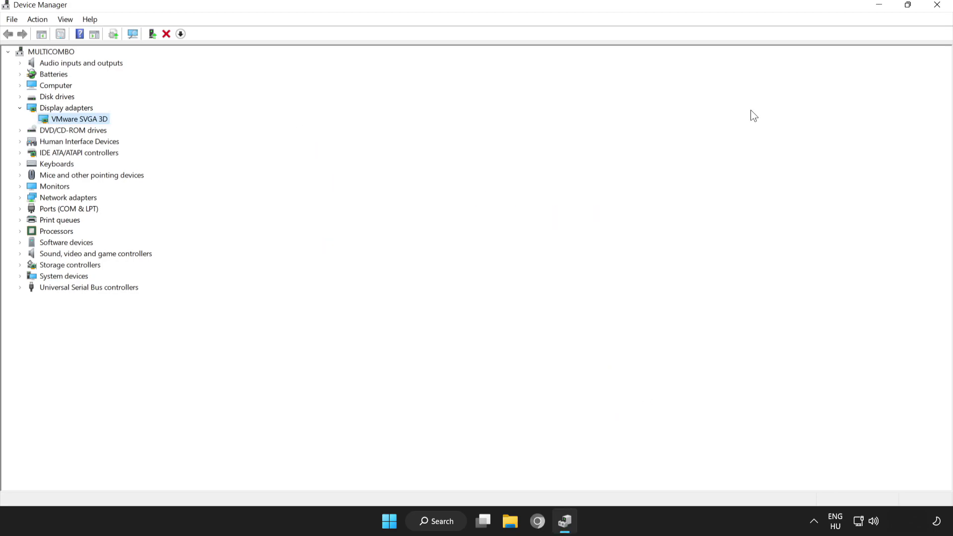
left_click(939, 6)
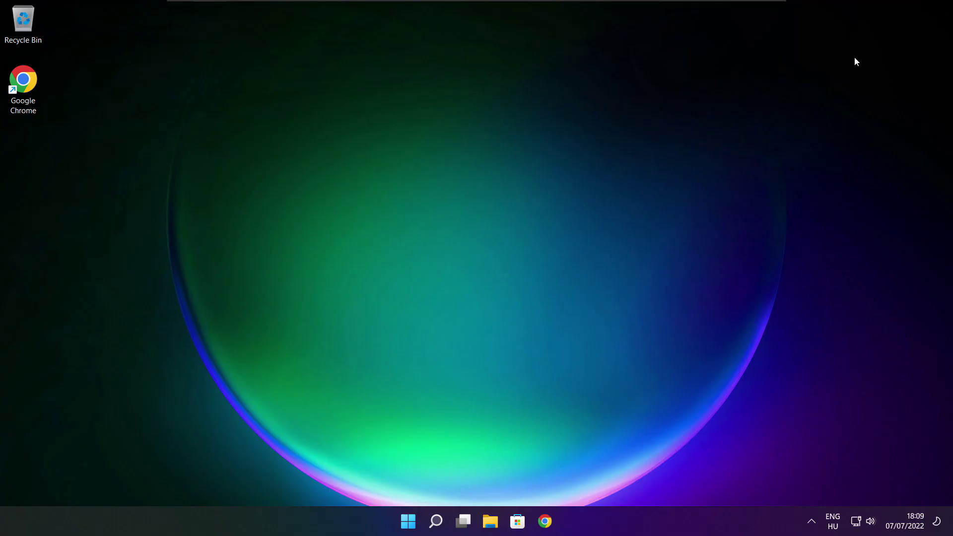
Search 'edit power plan' and open the power plan's Edit Plan Settings.
left_click(437, 525)
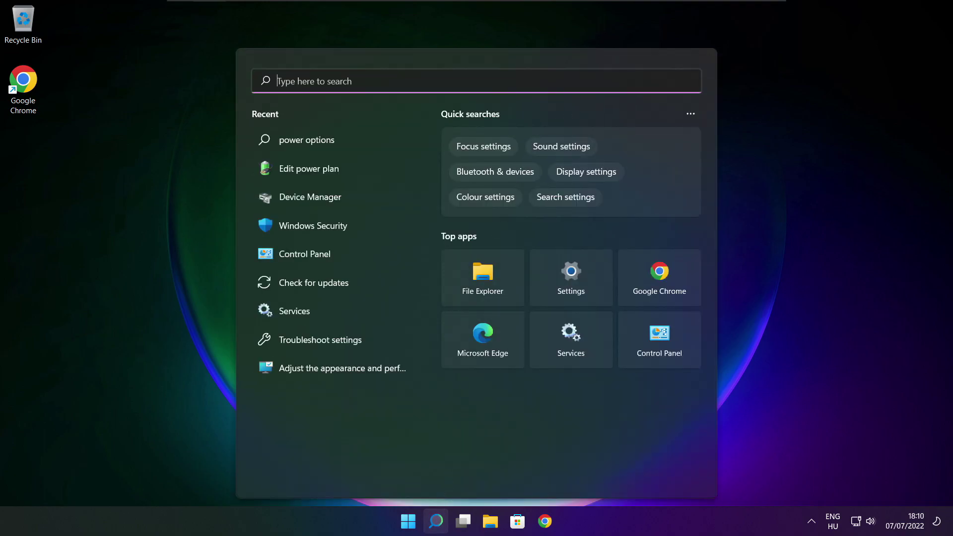
type("ed")
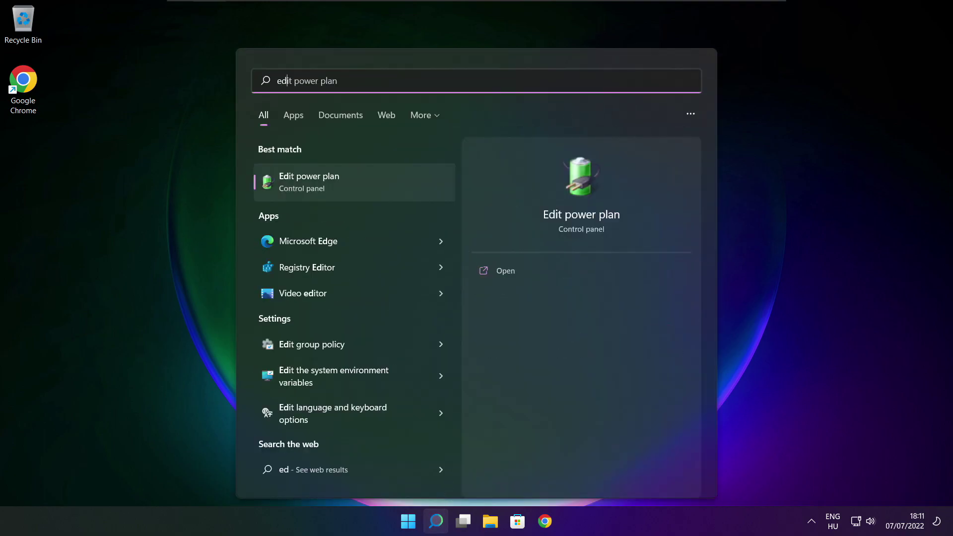
type("it power plan")
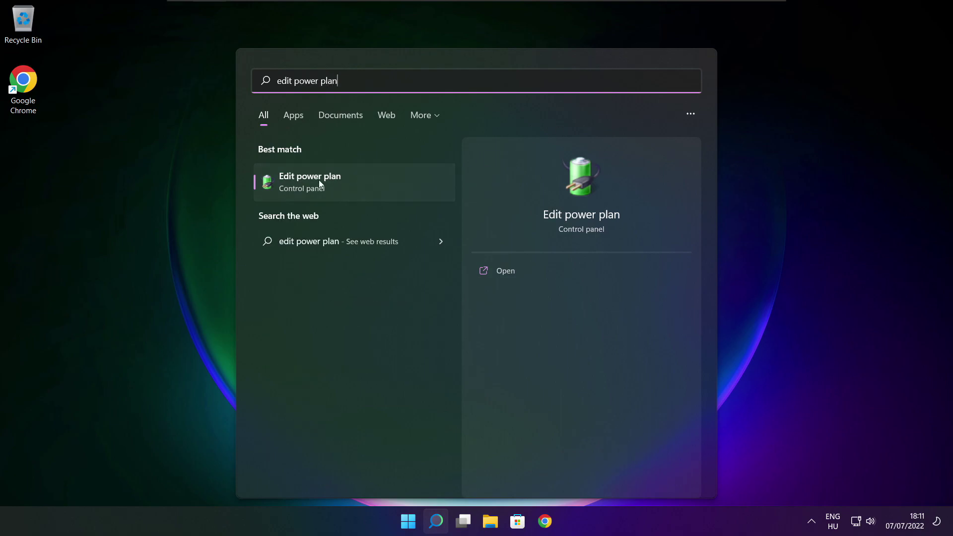
left_click(376, 187)
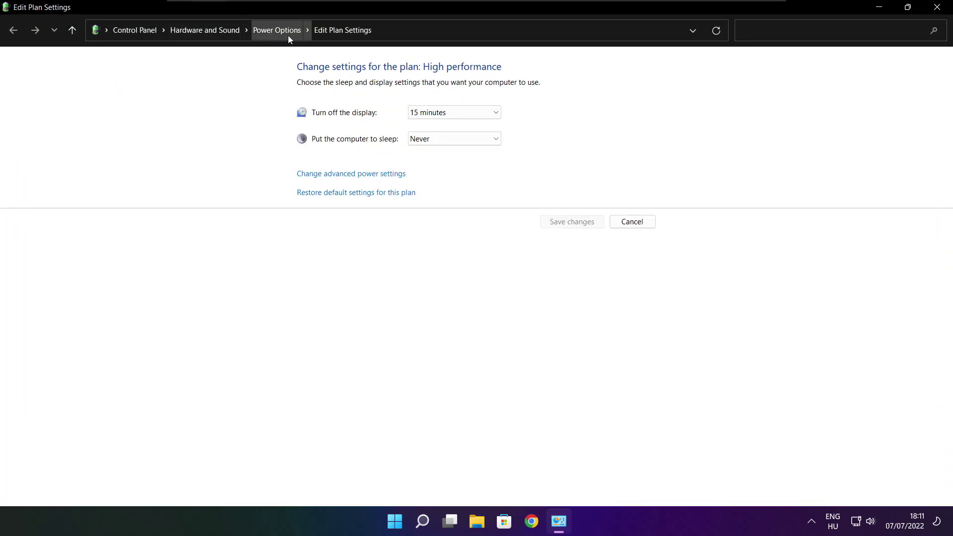
Make High performance the active power plan and close Power Options.
left_click(283, 36)
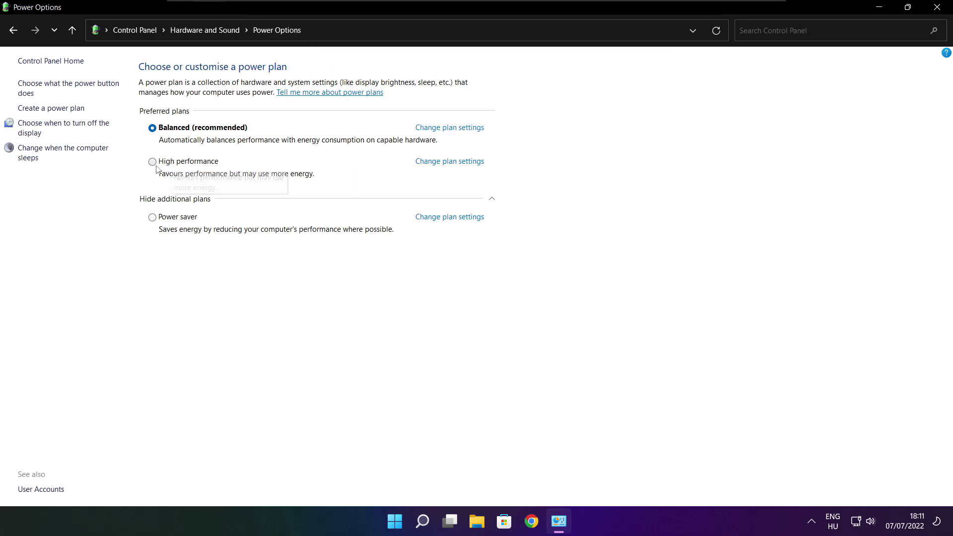
left_click(198, 167)
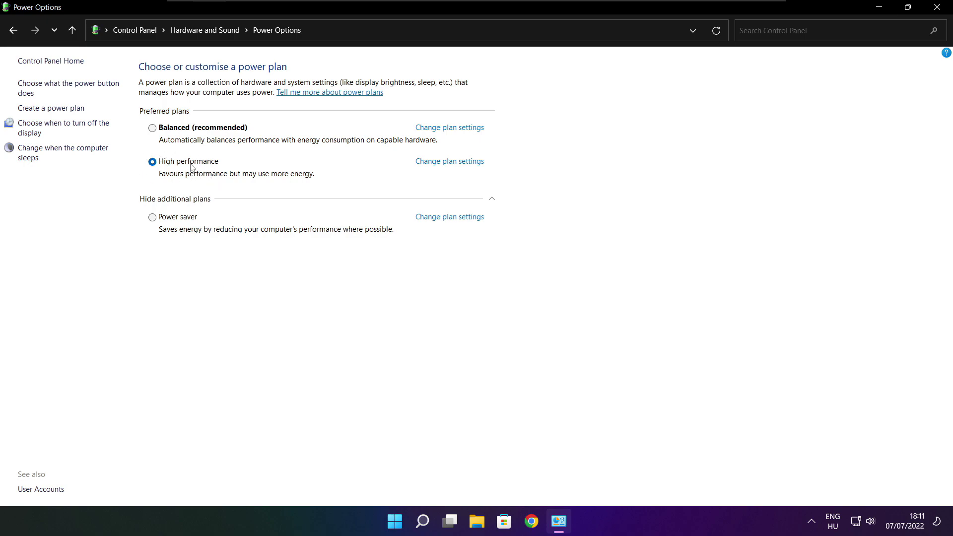
left_click(940, 7)
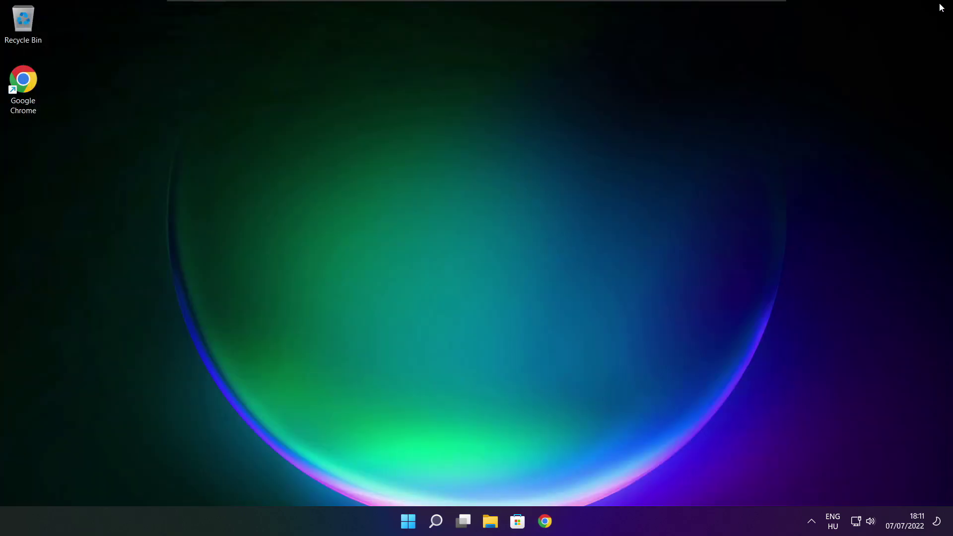
Search 'game mode' and open the Game Mode settings page.
left_click(439, 525)
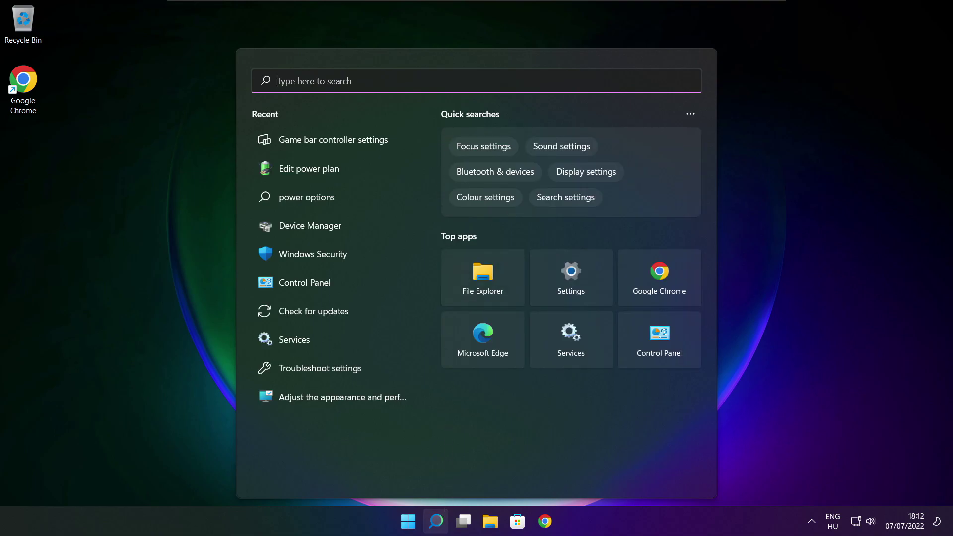
type("game m")
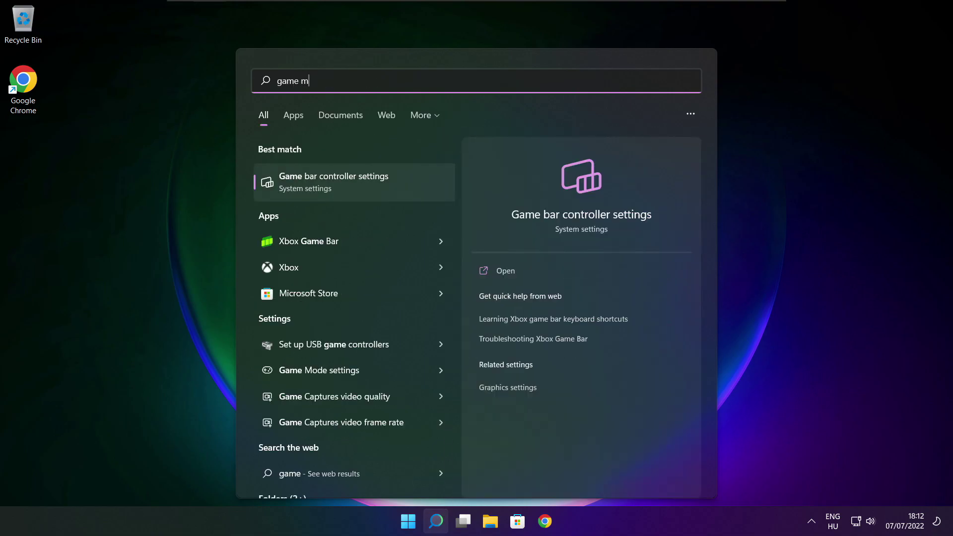
type("ode settings")
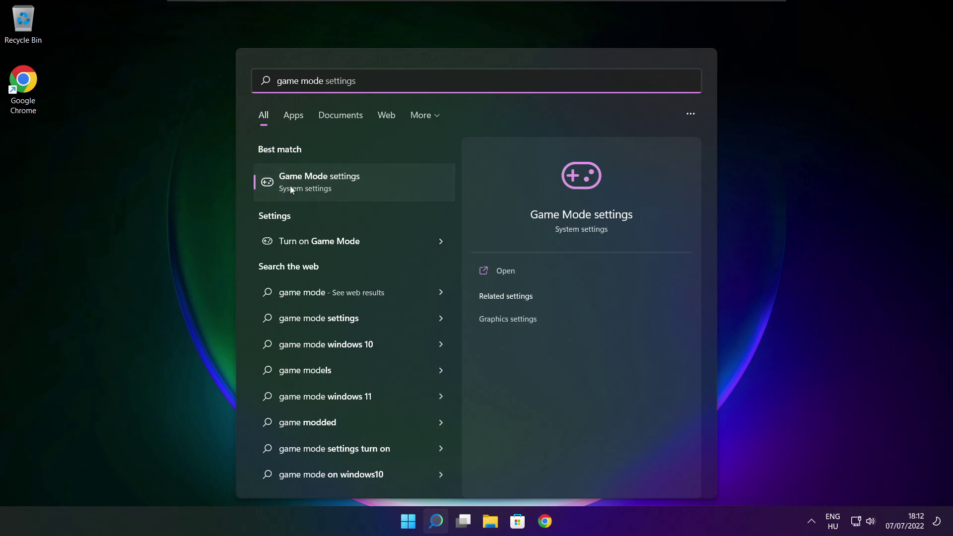
left_click(378, 183)
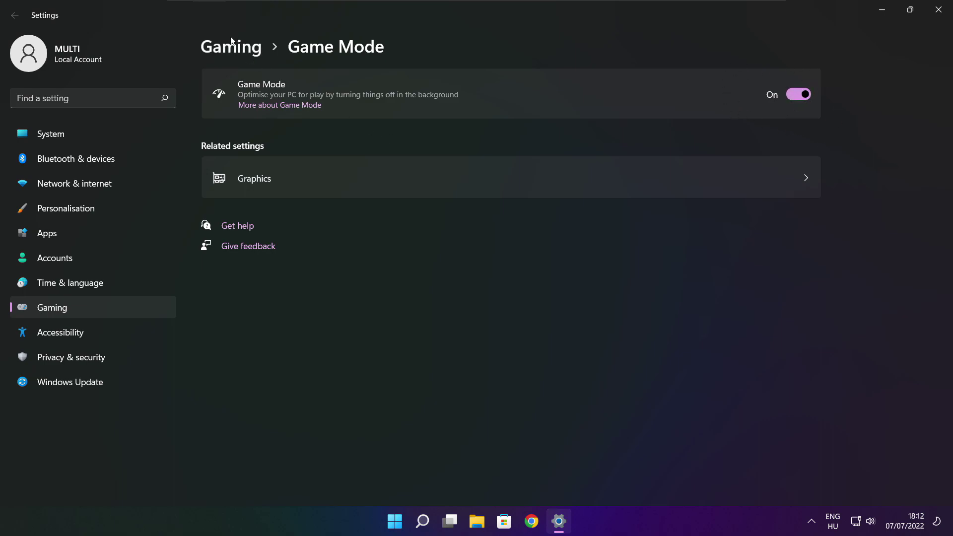
Turn off opening Xbox Game Bar with the controller button, then close Settings.
left_click(236, 52)
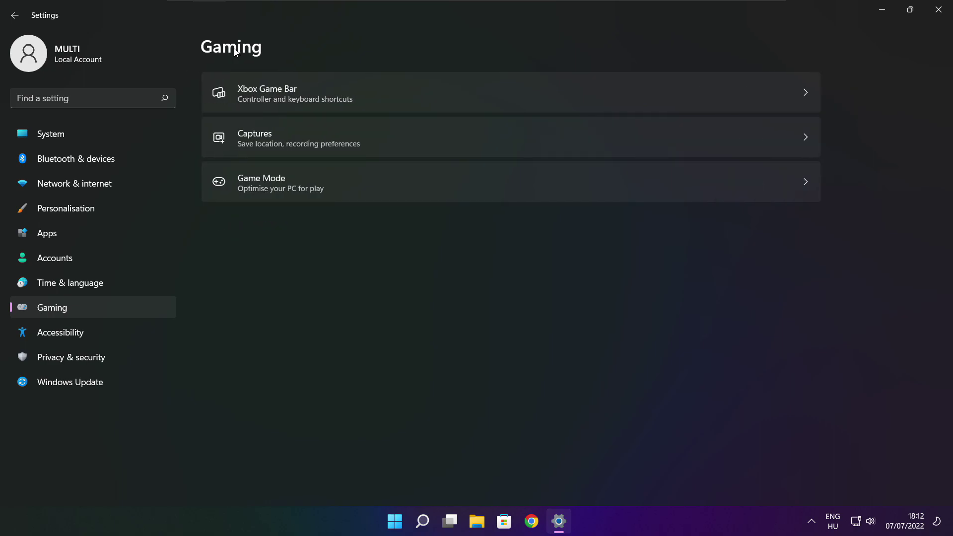
left_click(388, 101)
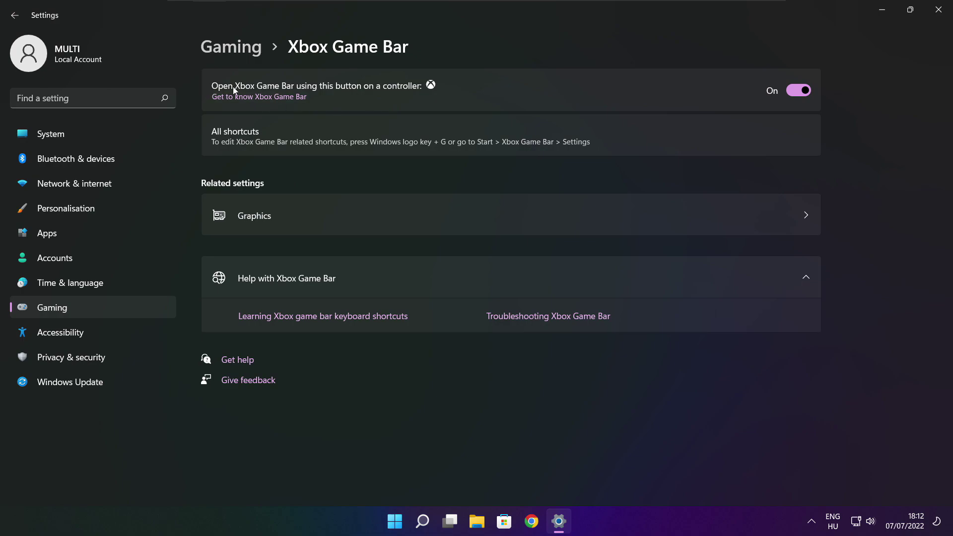
left_click(793, 93)
left_click(939, 16)
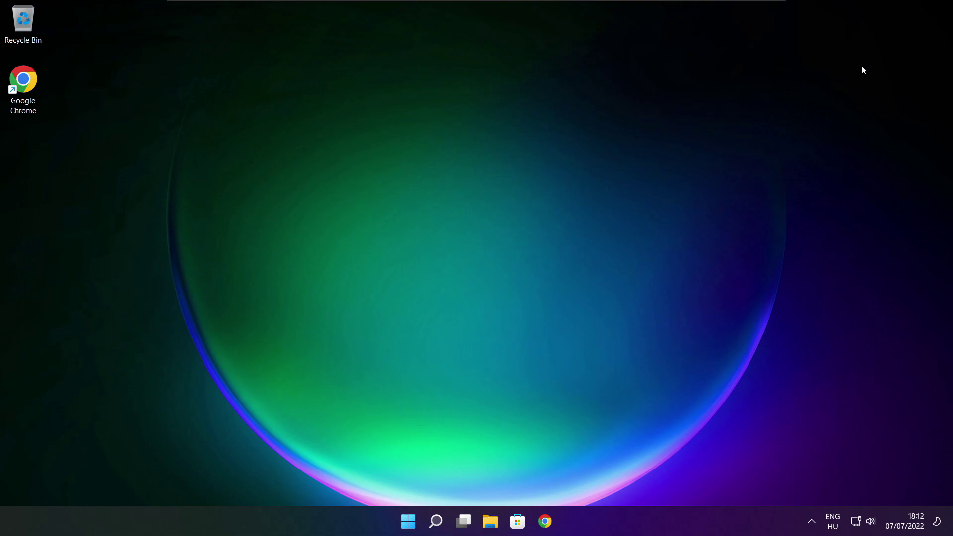
Launch Task Manager from the Start button's Win+X menu.
right_click(410, 522)
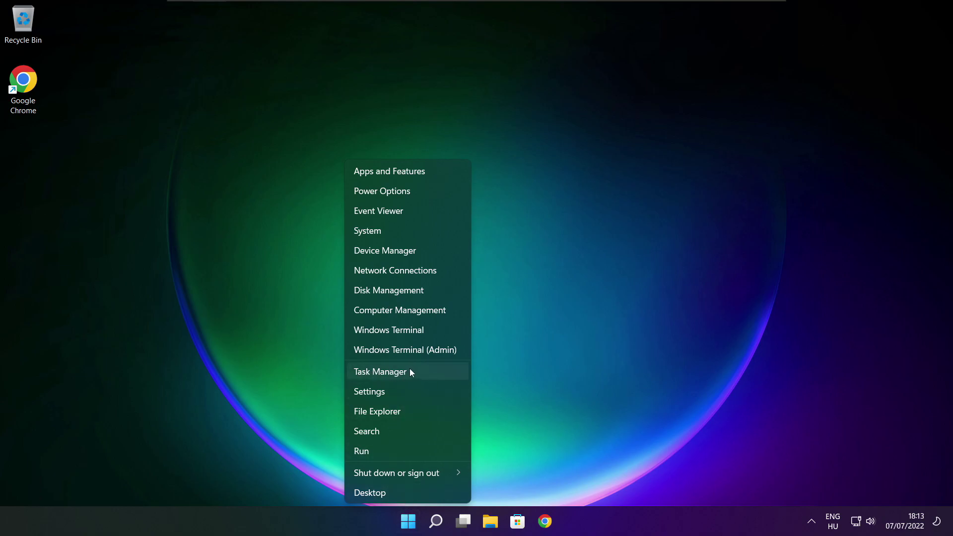
left_click(410, 371)
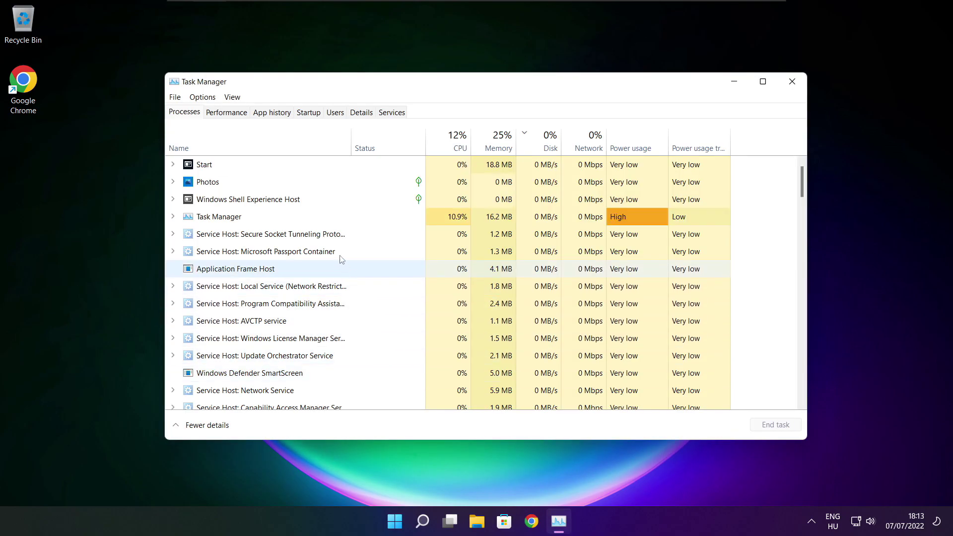
Disable Cortana, Microsoft Edge, Microsoft Teams and Terminal at startup, then close Task Manager.
left_click(309, 114)
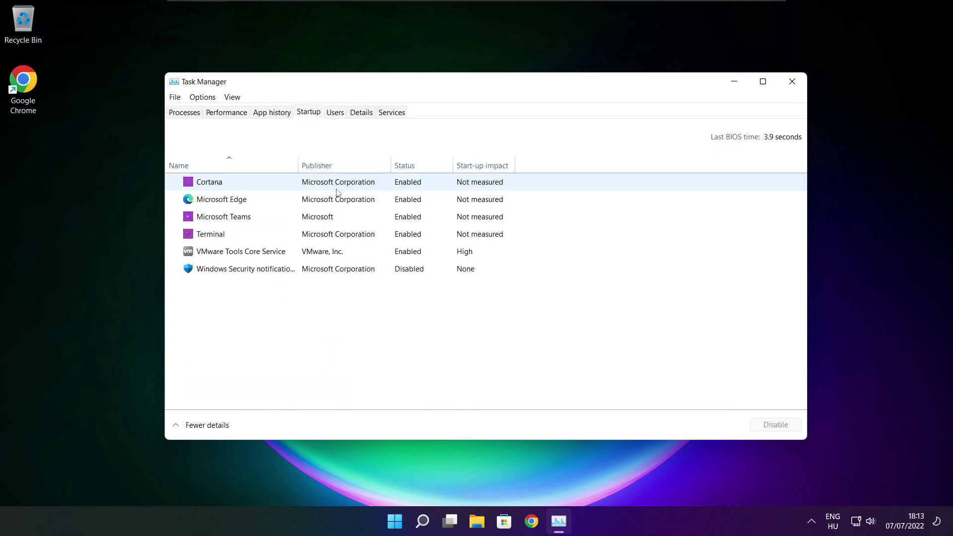
left_click(367, 185)
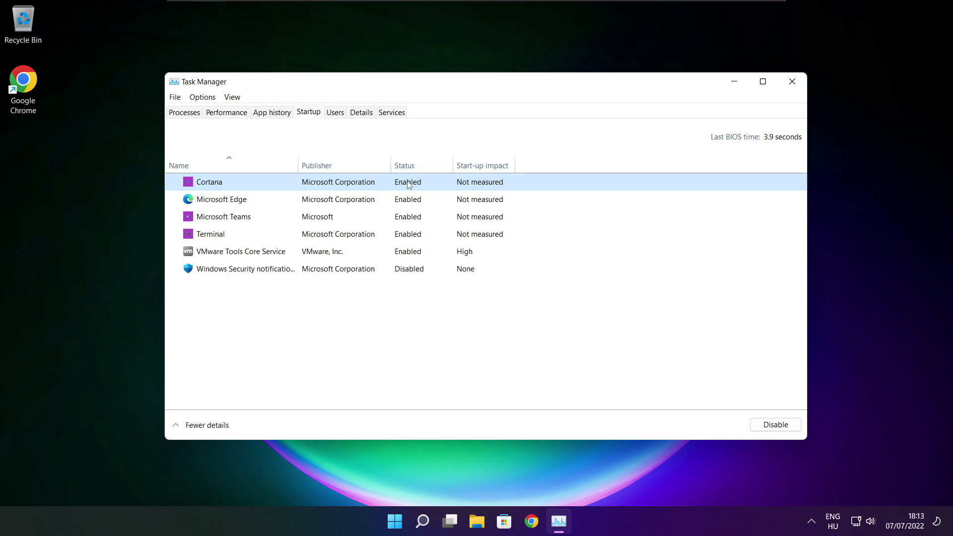
left_click(776, 430)
left_click(298, 203)
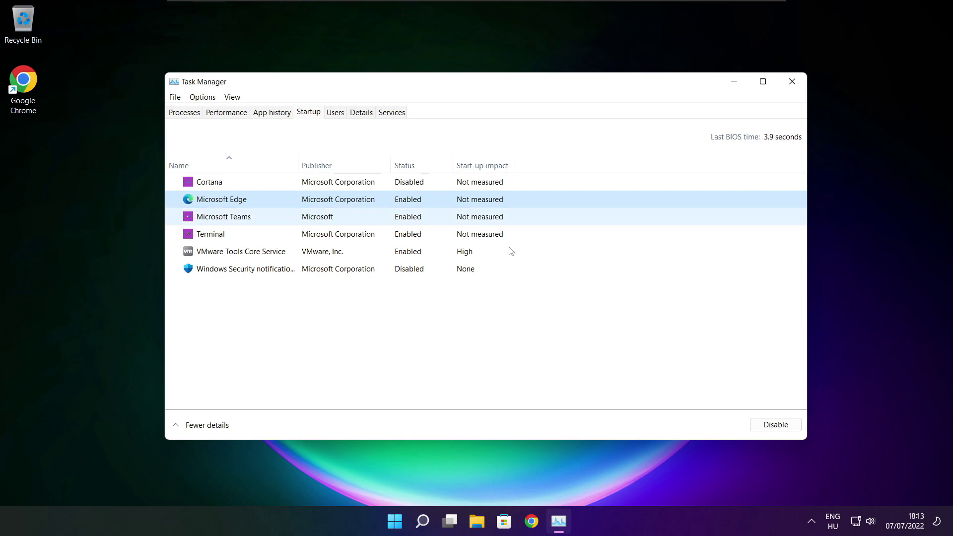
left_click(771, 425)
left_click(419, 218)
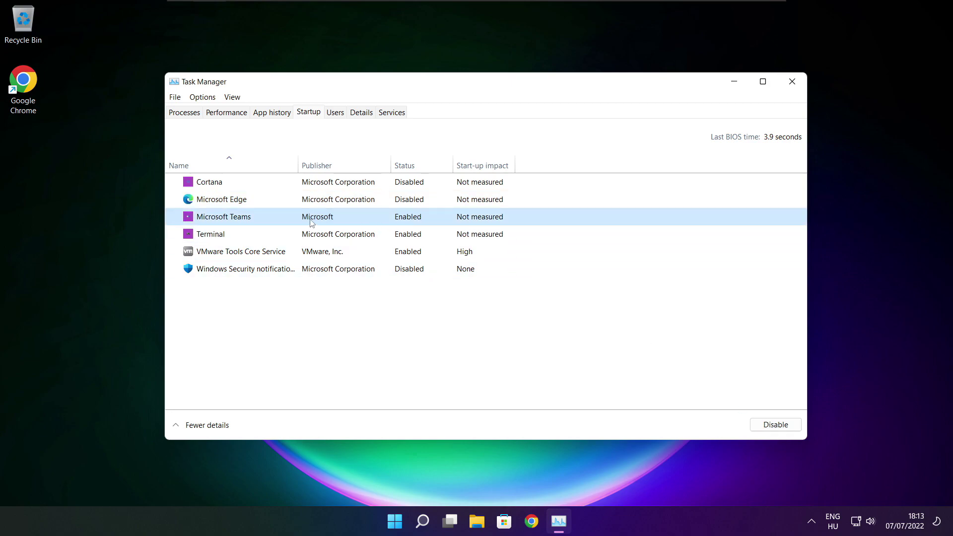
left_click(789, 428)
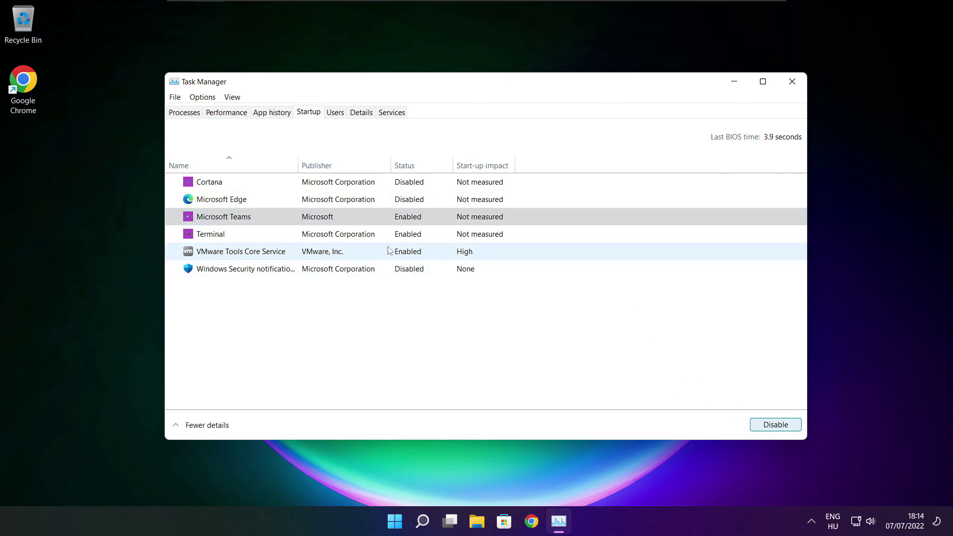
left_click(361, 239)
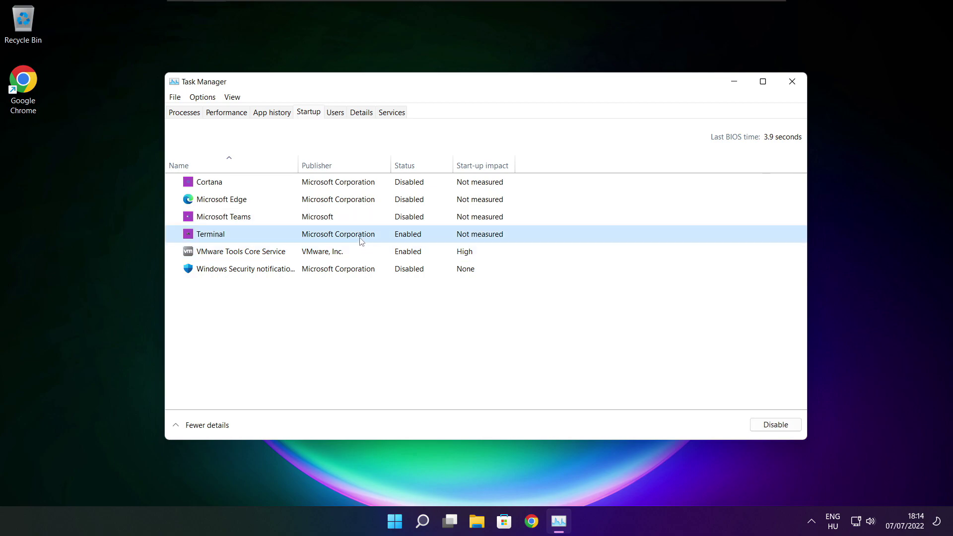
left_click(791, 428)
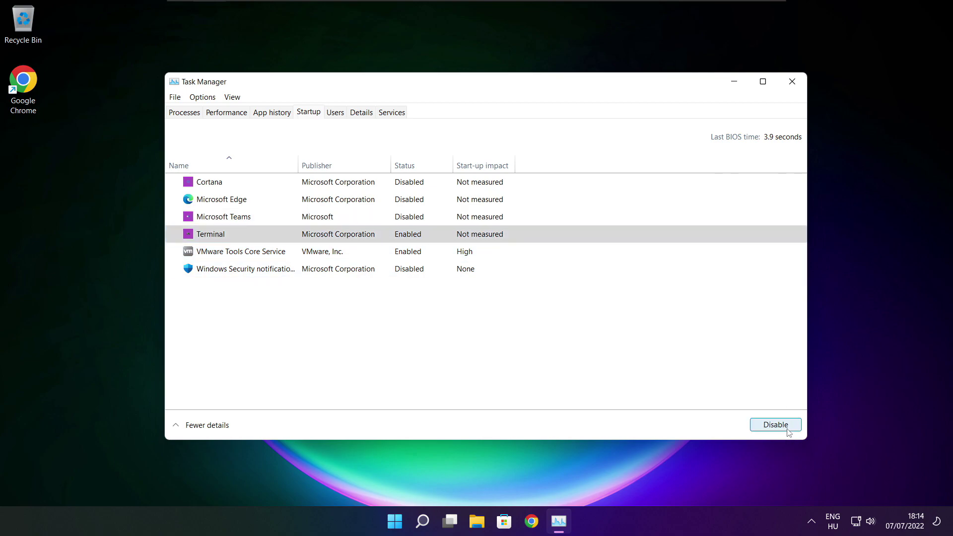
left_click(431, 235)
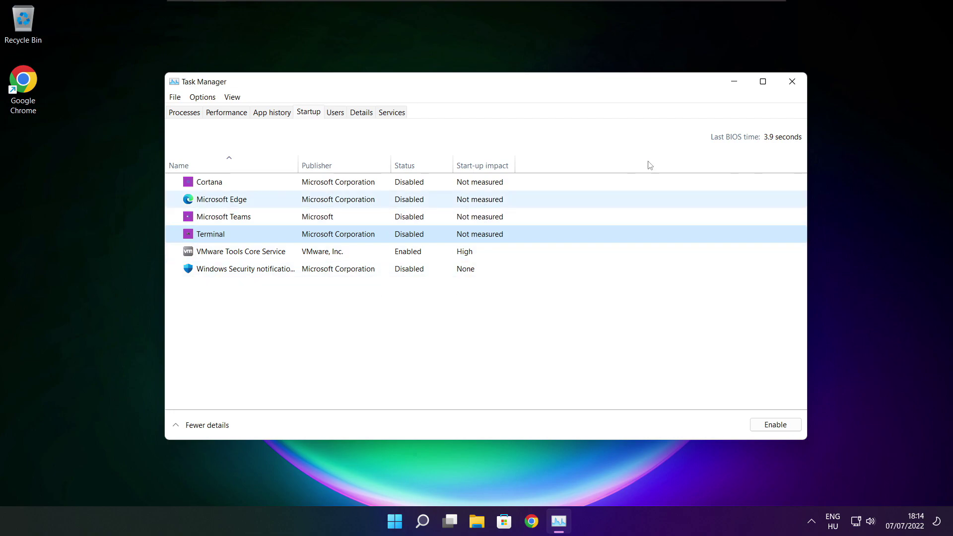
left_click(792, 82)
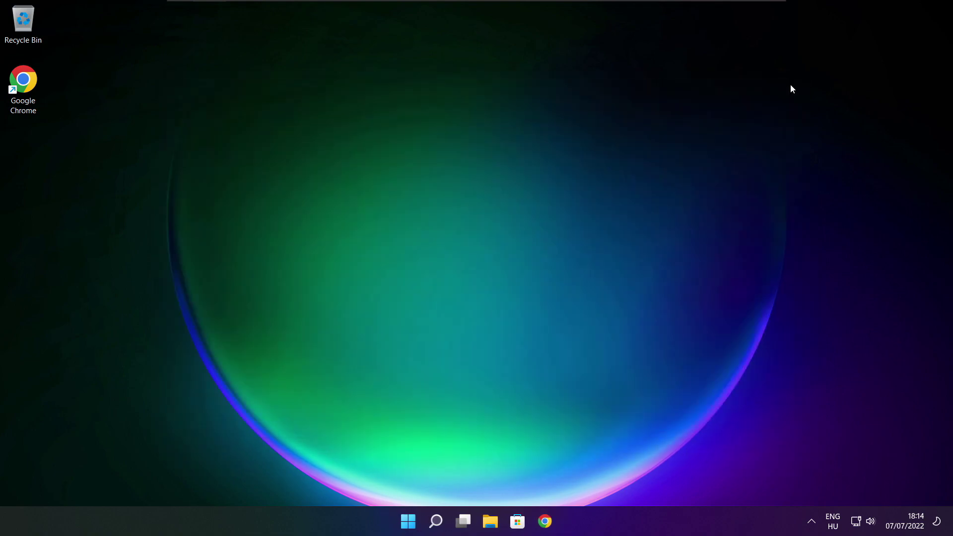
Search 'optimise' and launch Defragment and Optimise Drives.
left_click(437, 522)
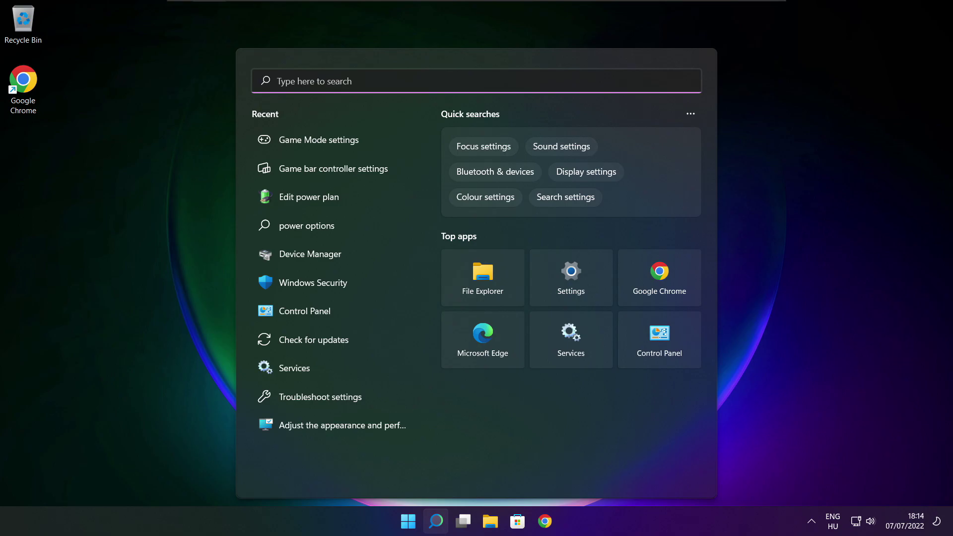
type("opti")
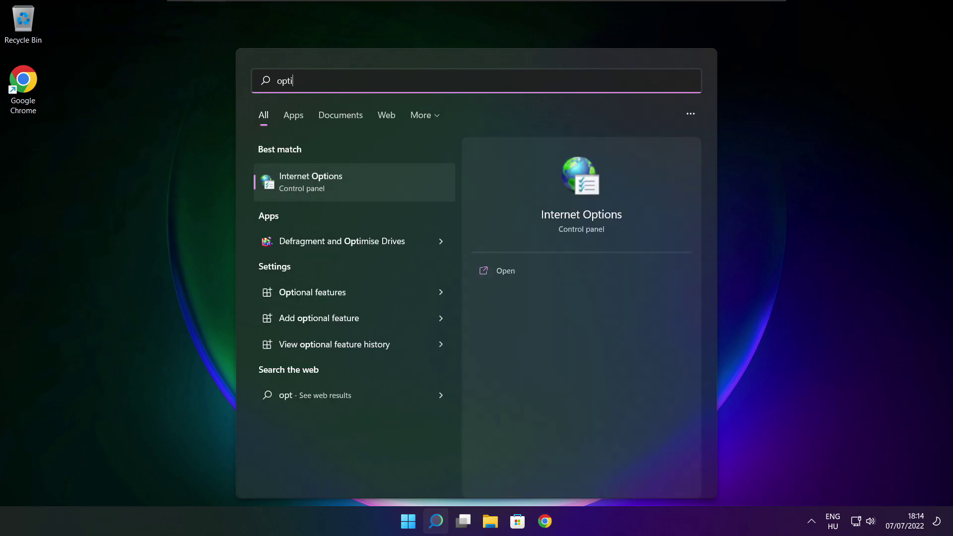
type("mise")
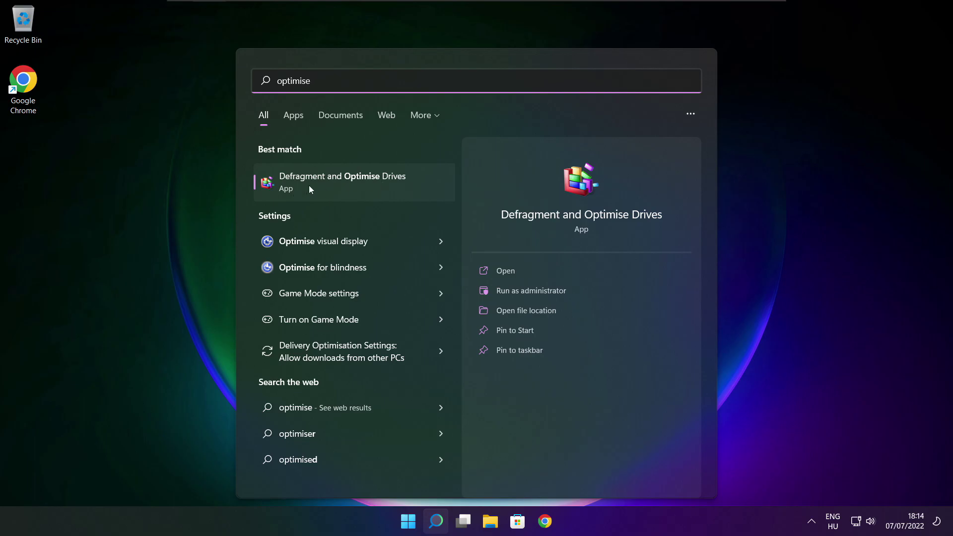
left_click(366, 181)
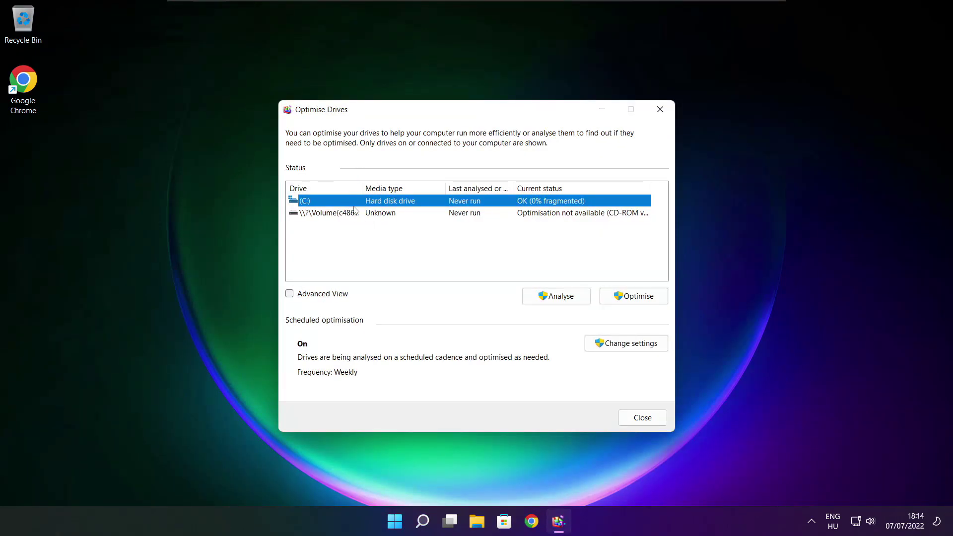
Analyse drive C, start optimising it, then close Optimise Drives.
left_click(549, 296)
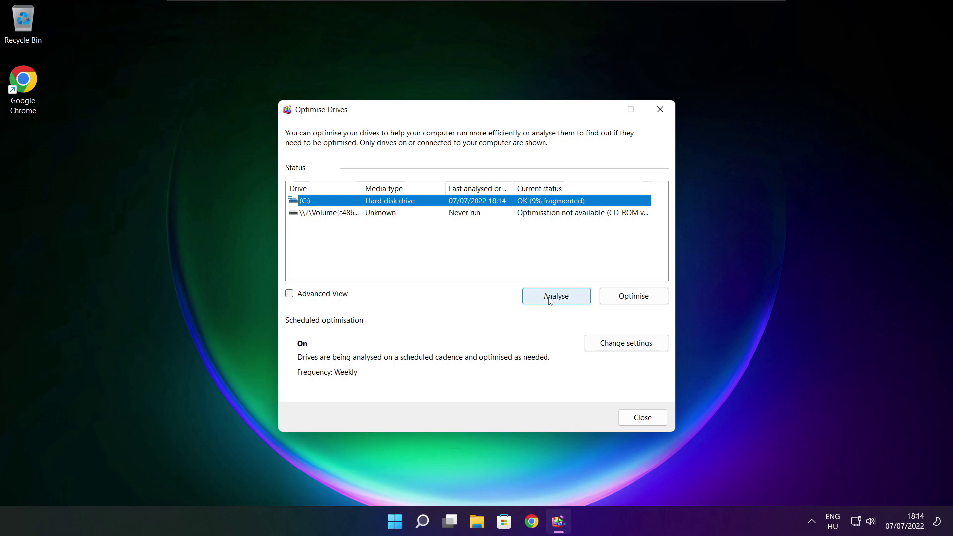
left_click(628, 299)
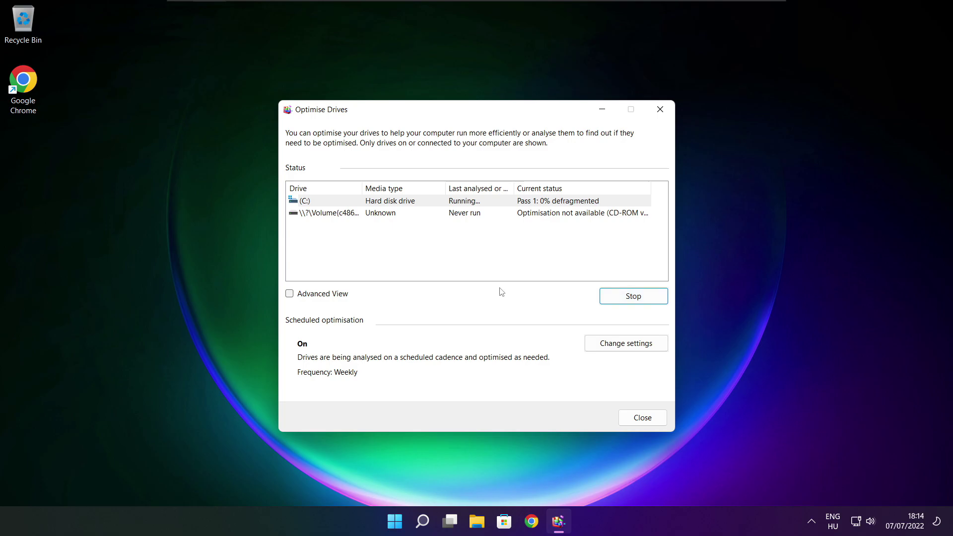
key("alt+F4")
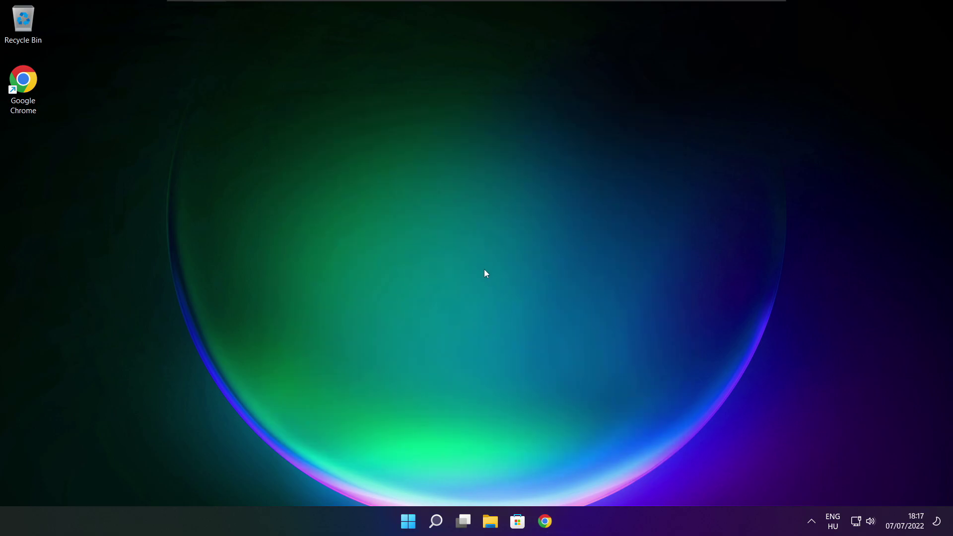
Search Windows for 'updates' and open the Check for updates settings.
left_click(436, 519)
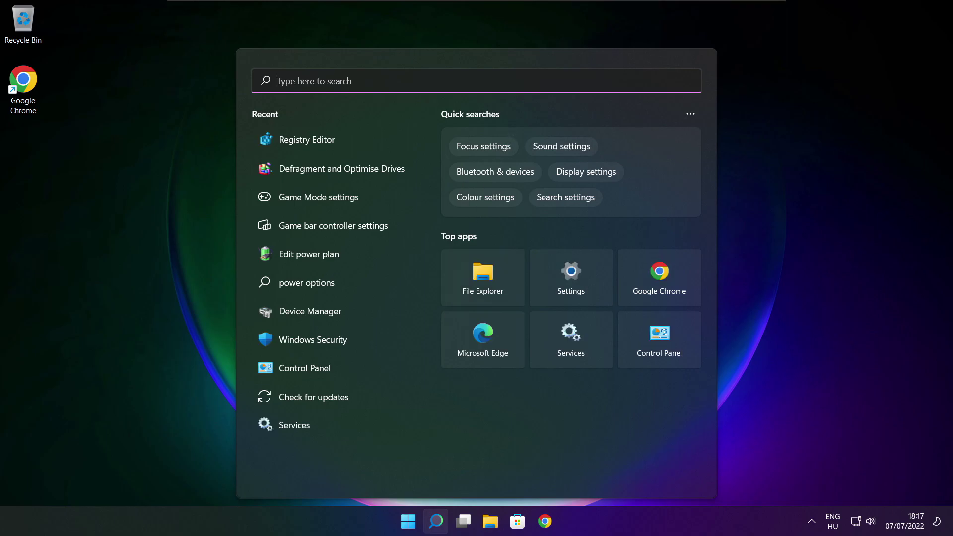
type("updates")
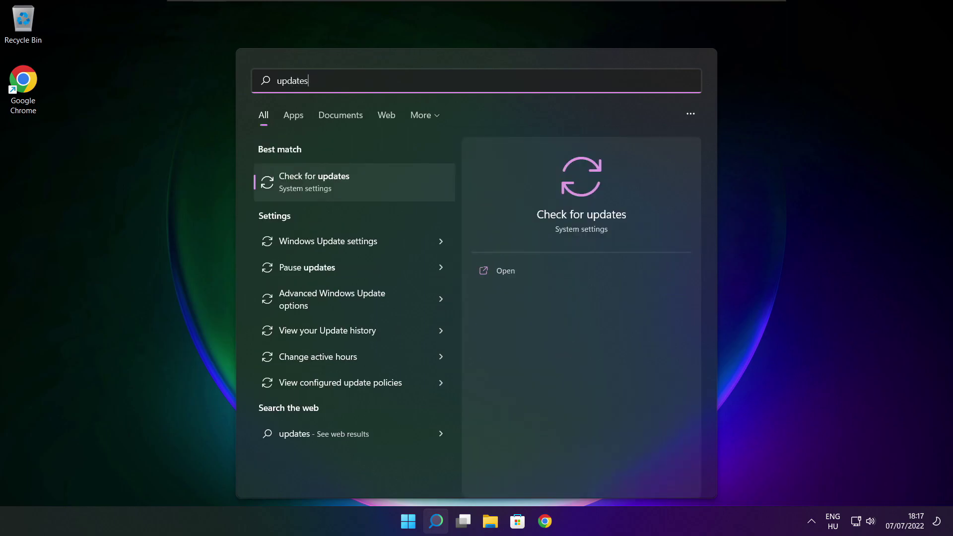
left_click(346, 188)
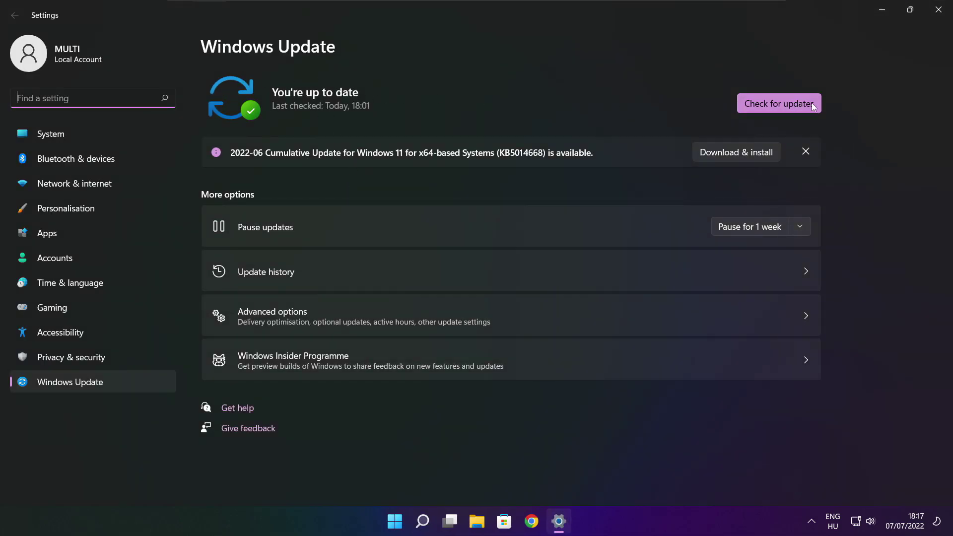
Run a fresh Windows Update check, which stays up to date, then close Settings.
left_click(779, 103)
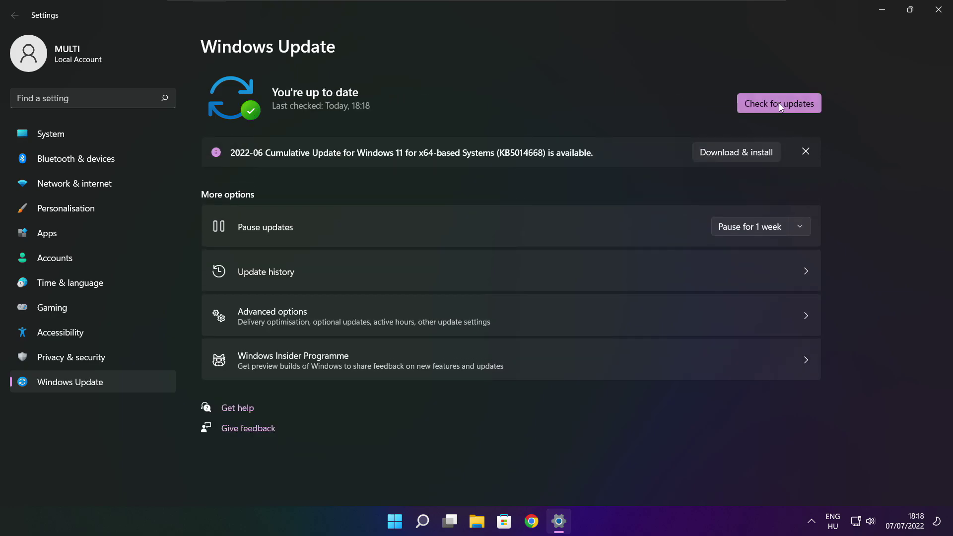
left_click(939, 15)
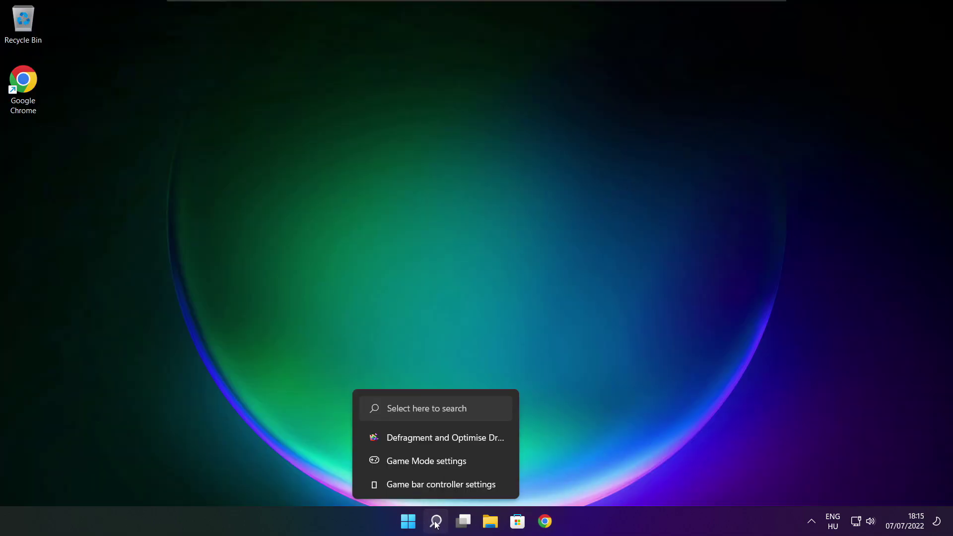
Search Windows for 'regedit' so Registry Editor appears as the best match.
left_click(436, 521)
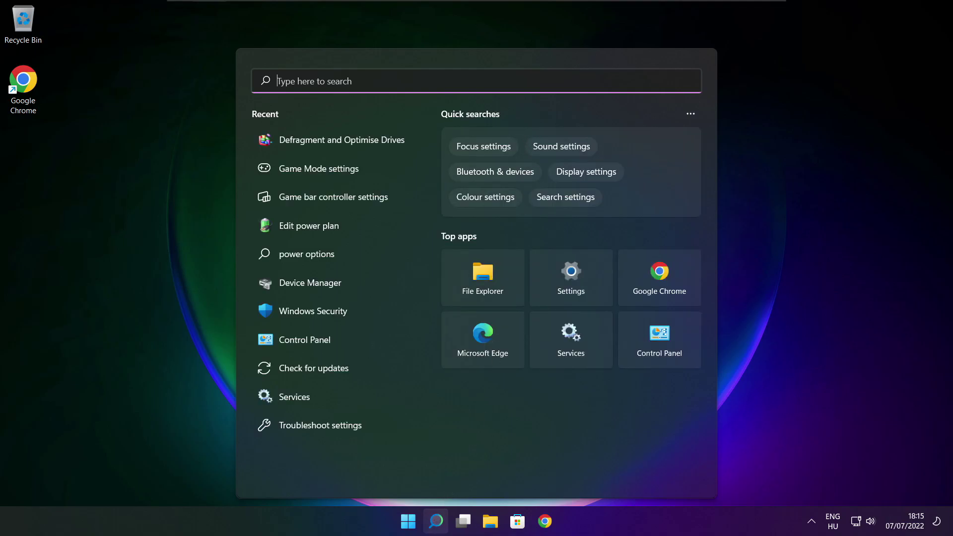
type("regedit")
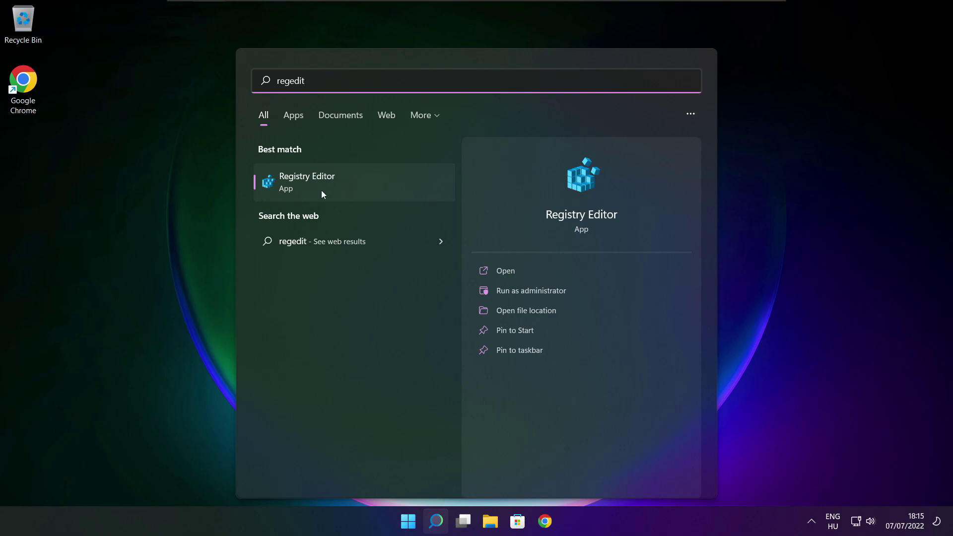
Launch Registry Editor, browse to HKEY_CURRENT_USER\System\GameConfigStore, widen the Name column and select GameDVR_Enabled.
left_click(362, 181)
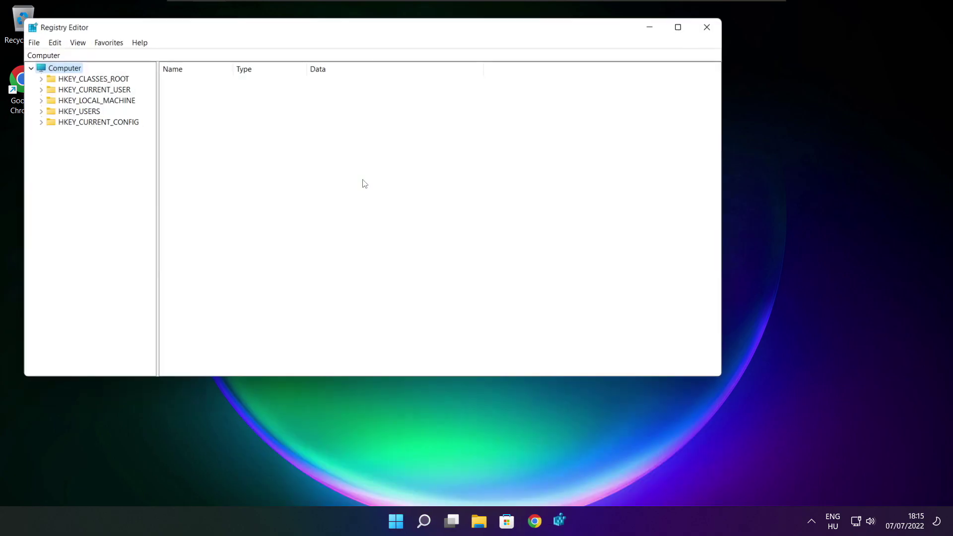
left_click_drag(288, 26, 389, 100)
left_click(166, 163)
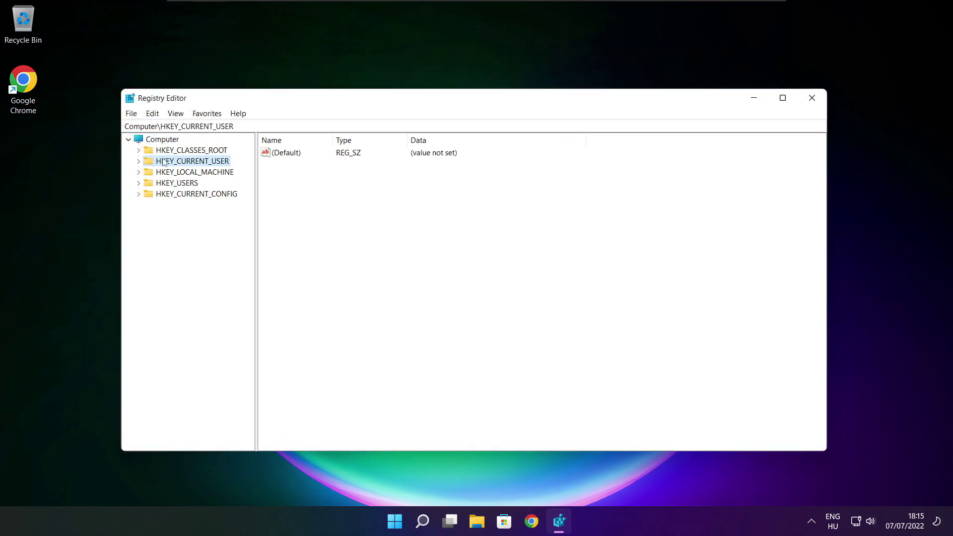
left_click(139, 162)
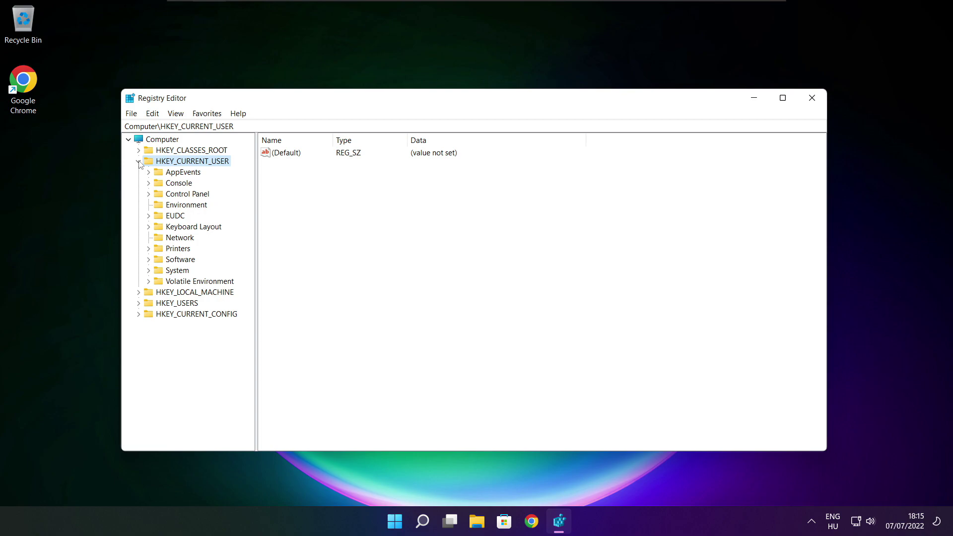
left_click(166, 273)
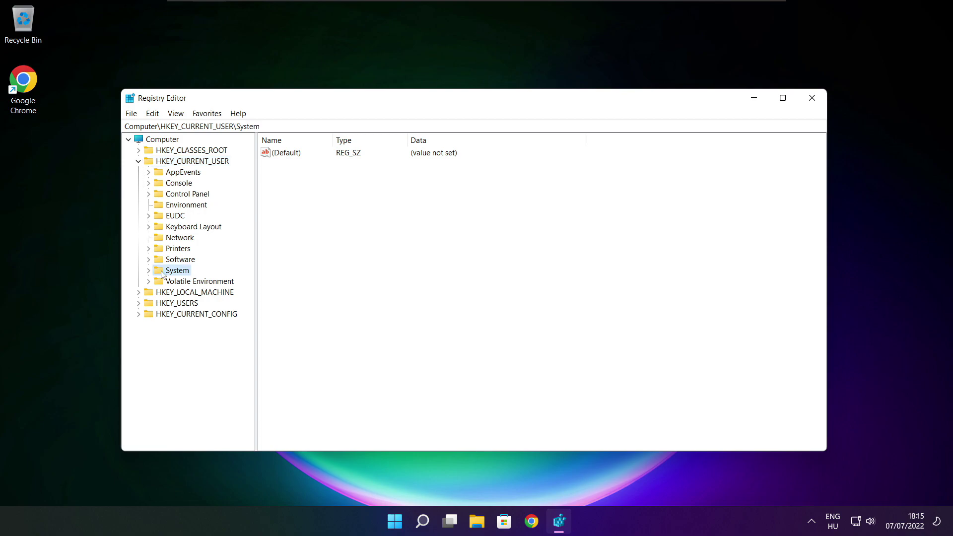
left_click(149, 271)
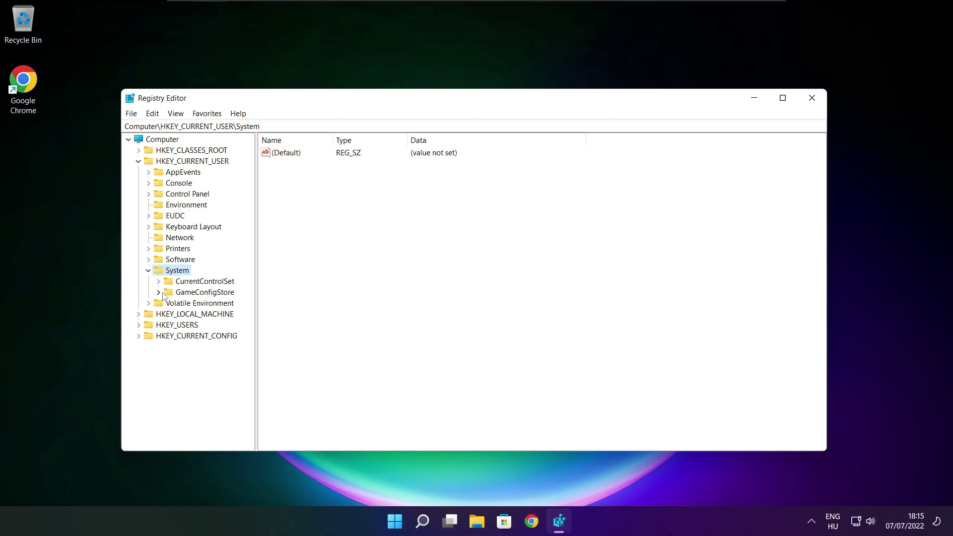
left_click(196, 293)
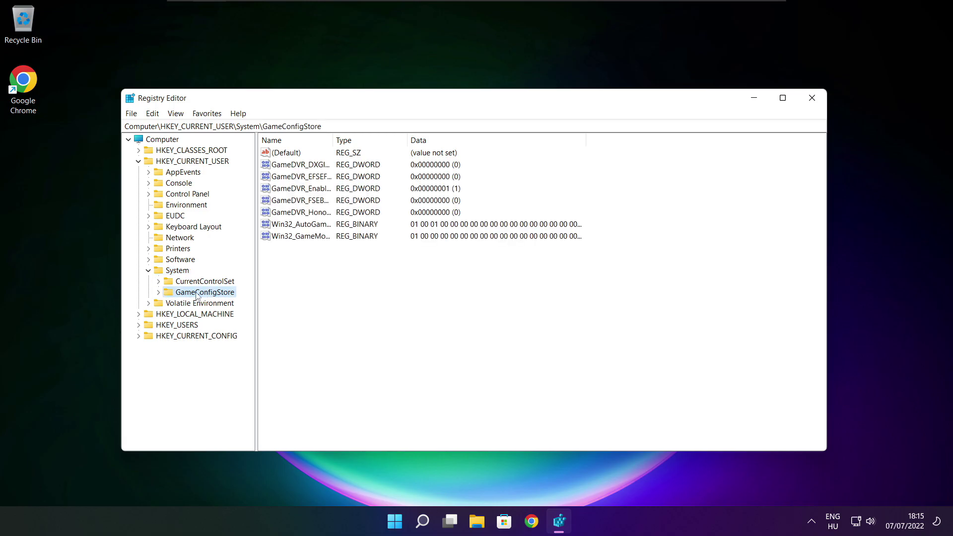
left_click_drag(332, 140, 418, 138)
left_click(297, 191)
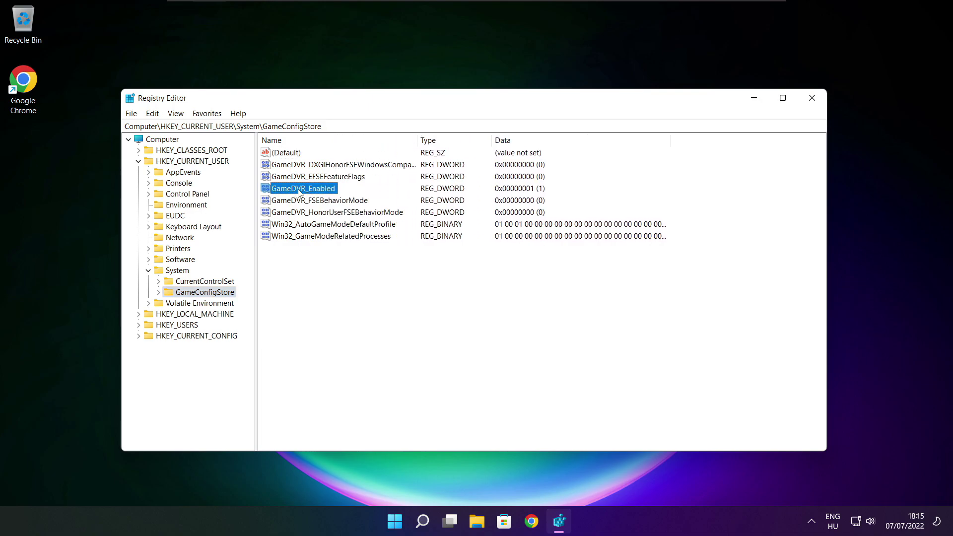
Change GameDVR_Enabled's data from 1 to 0, then collapse HKEY_CURRENT_USER.
double_click(301, 191)
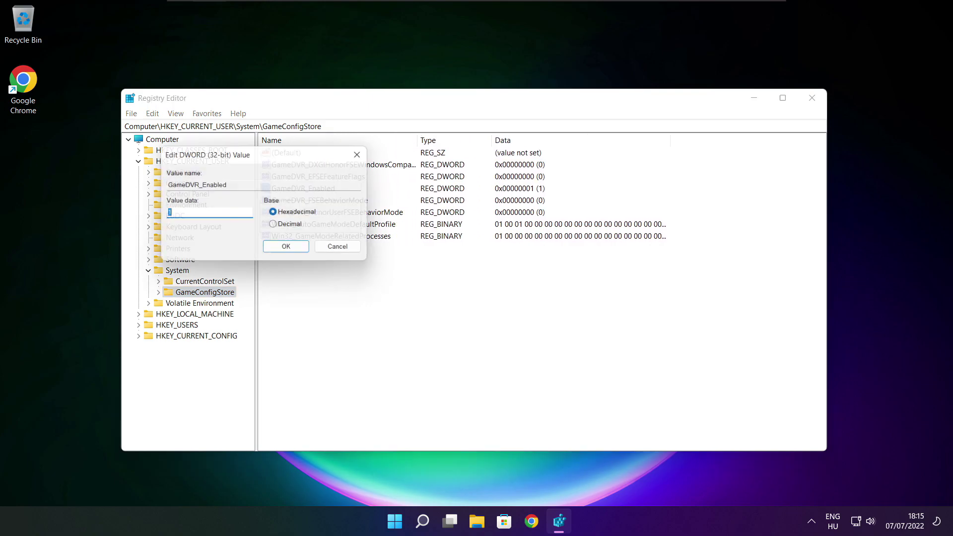
left_click_drag(280, 159, 501, 196)
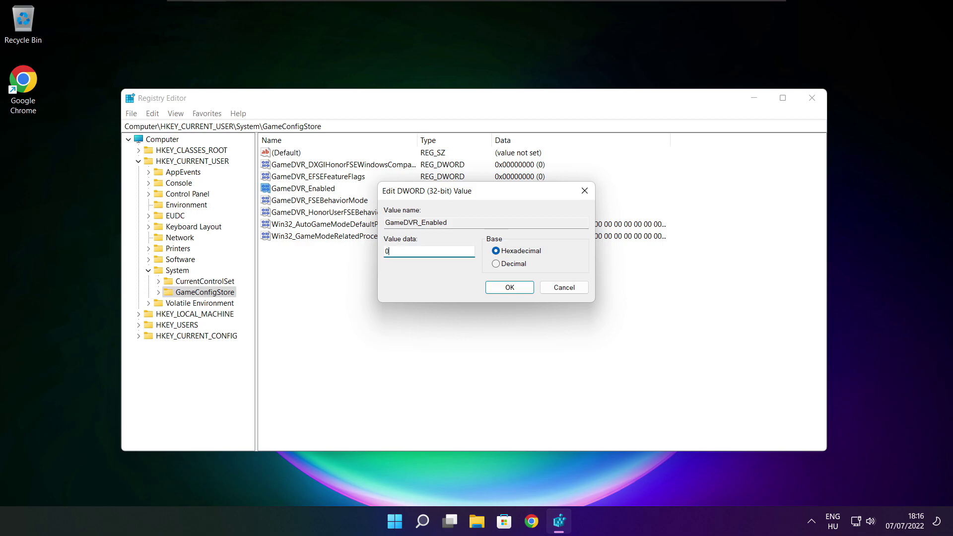
left_click(510, 288)
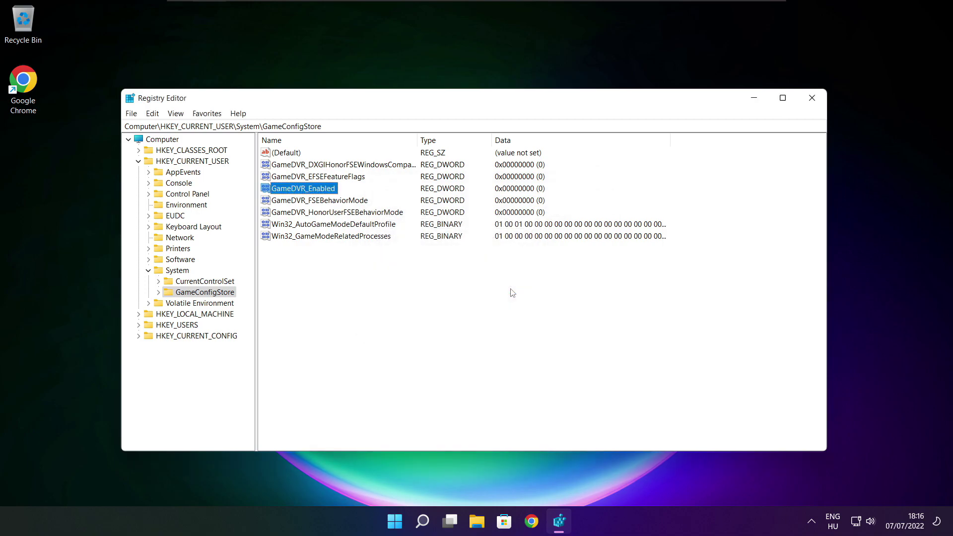
left_click(138, 162)
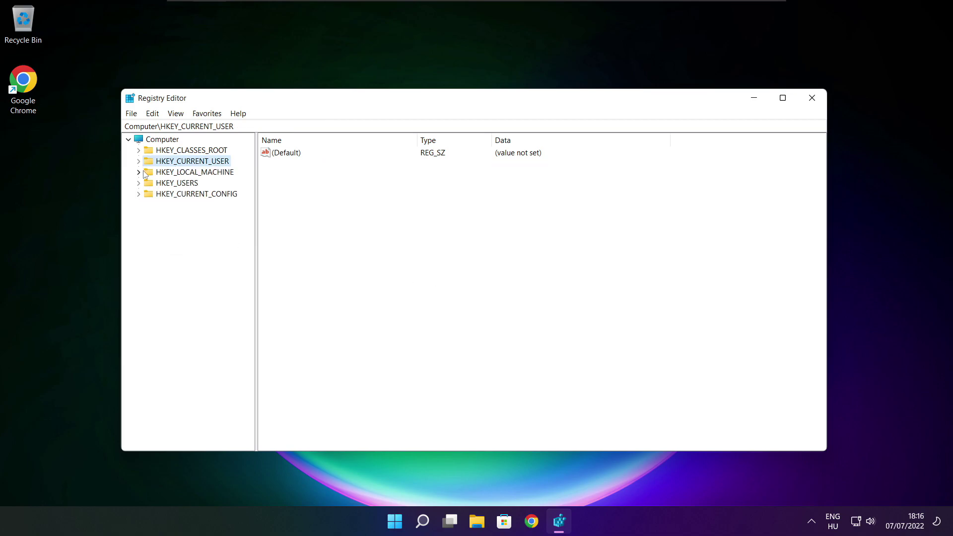
Expand HKEY_LOCAL_MACHINE > SOFTWARE > Microsoft in the key tree.
left_click(148, 173)
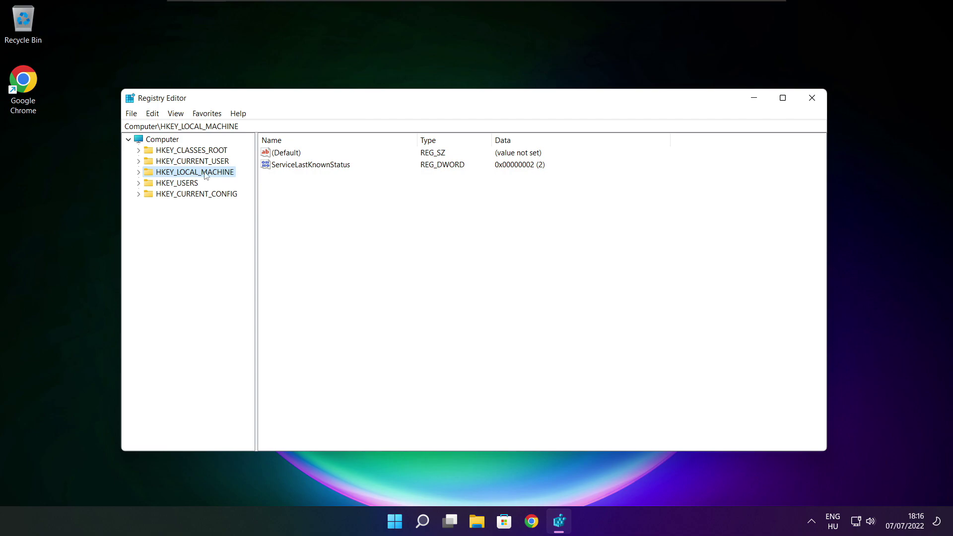
left_click(139, 173)
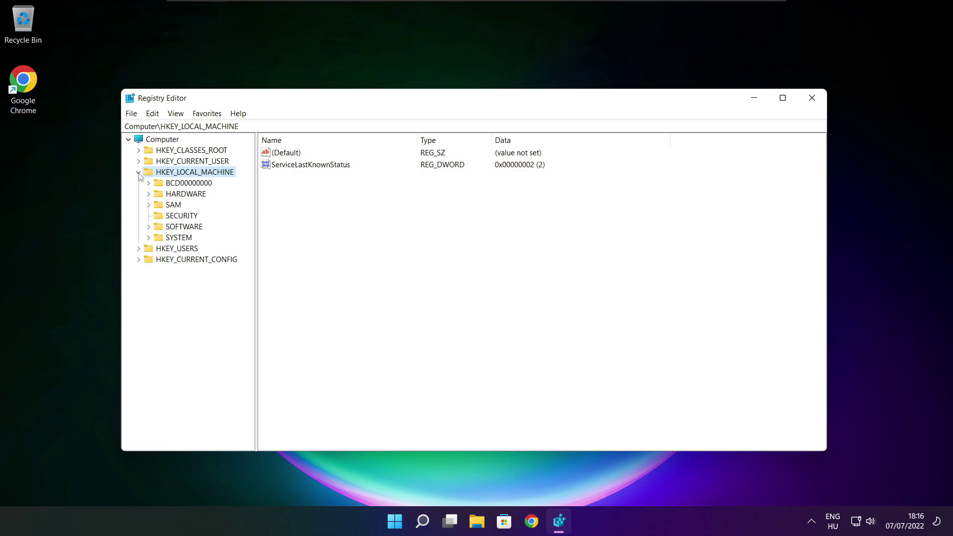
left_click(173, 230)
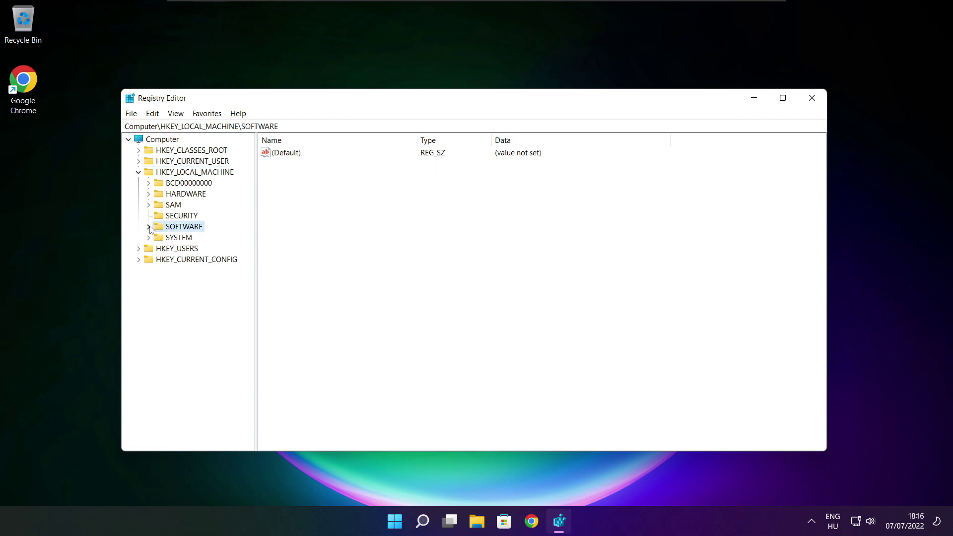
left_click(148, 227)
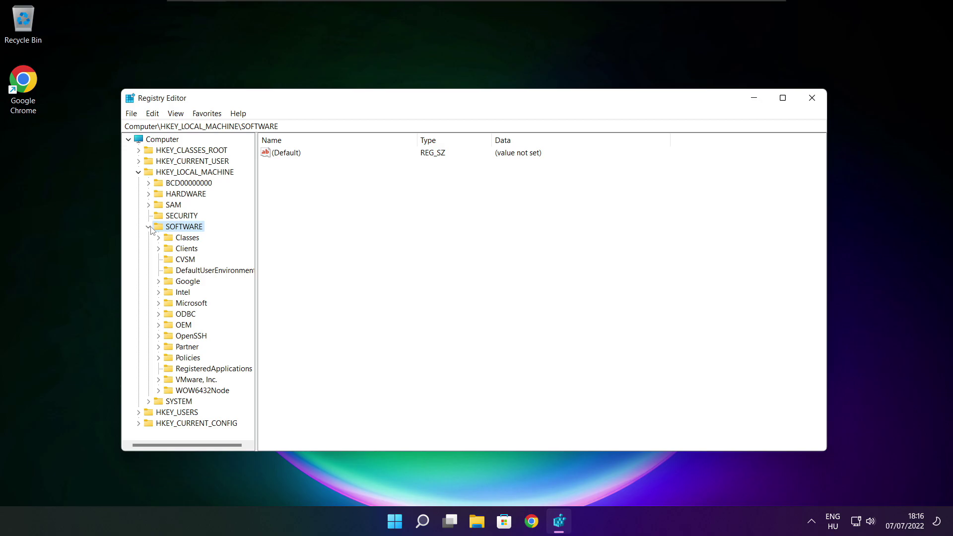
left_click(180, 304)
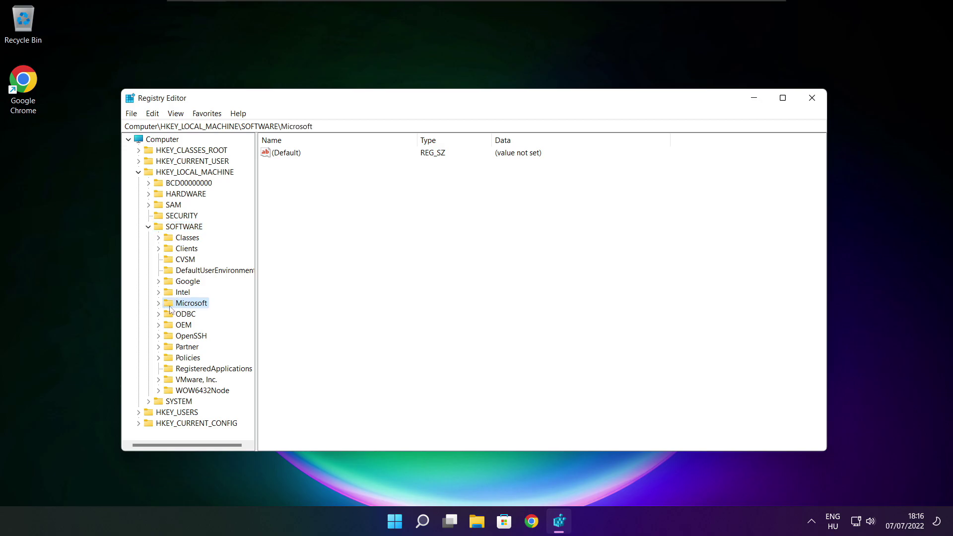
left_click(159, 303)
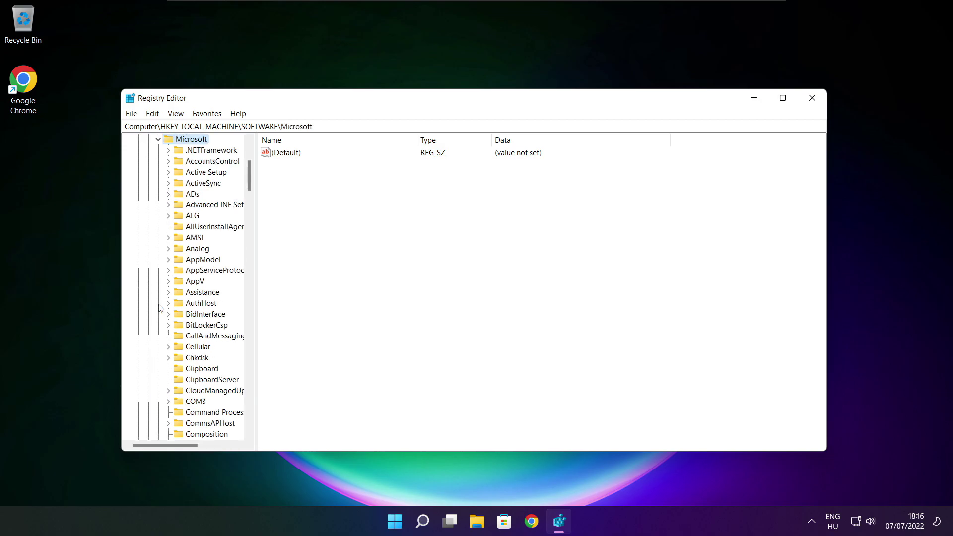
Expand Microsoft\PolicyManager and its default key to list the policies.
scroll(195, 298, "down", 20)
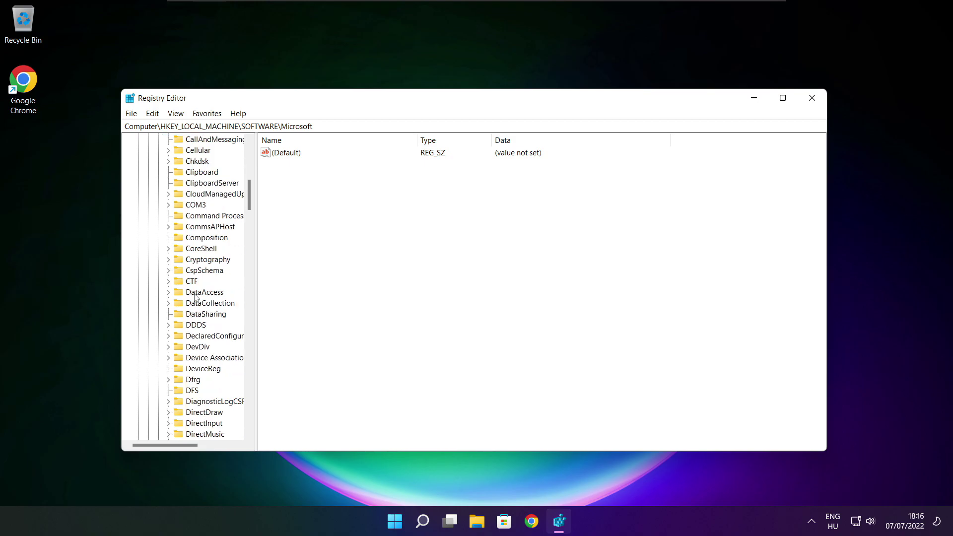
scroll(196, 298, "down", 20)
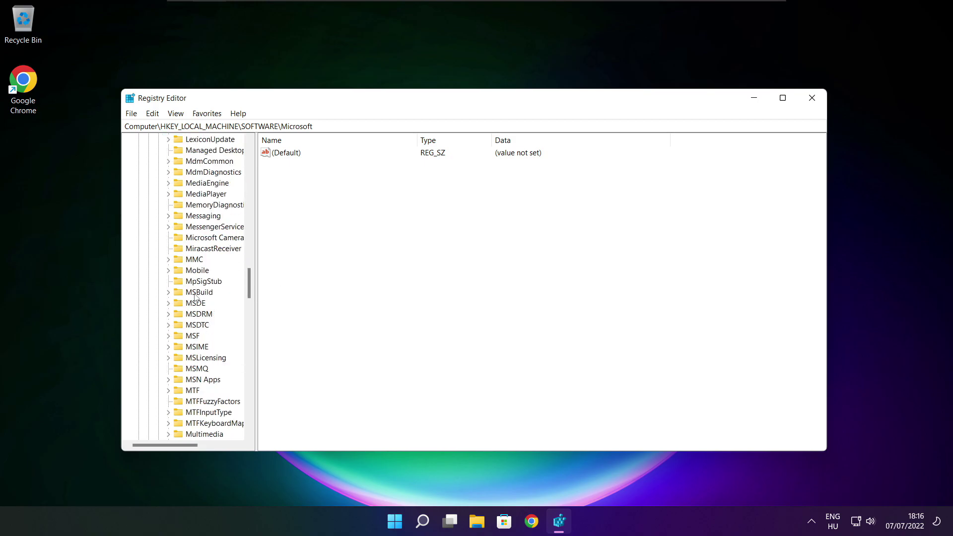
scroll(196, 297, "down", 6)
scroll(195, 297, "down", 1)
scroll(195, 297, "up", 1)
left_click(188, 285)
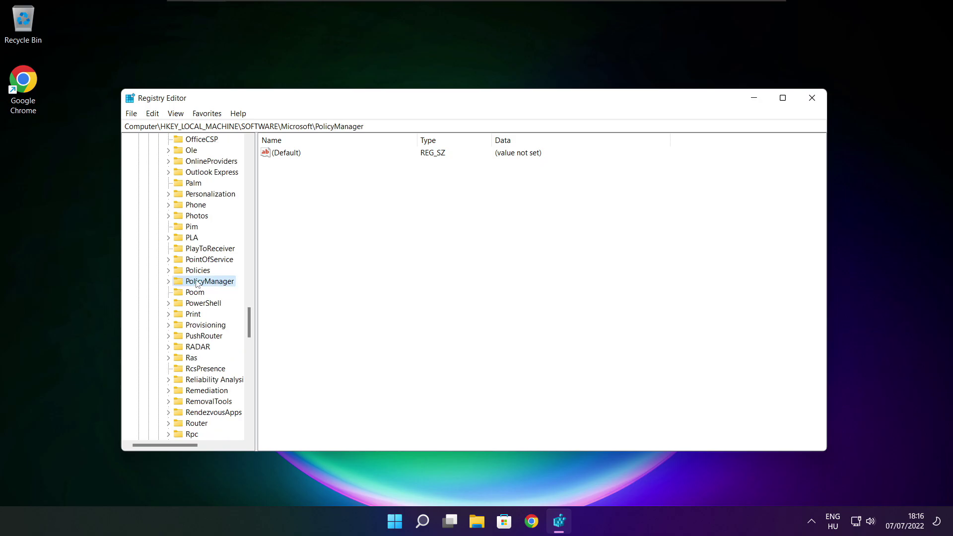
left_click(168, 282)
left_click(206, 304)
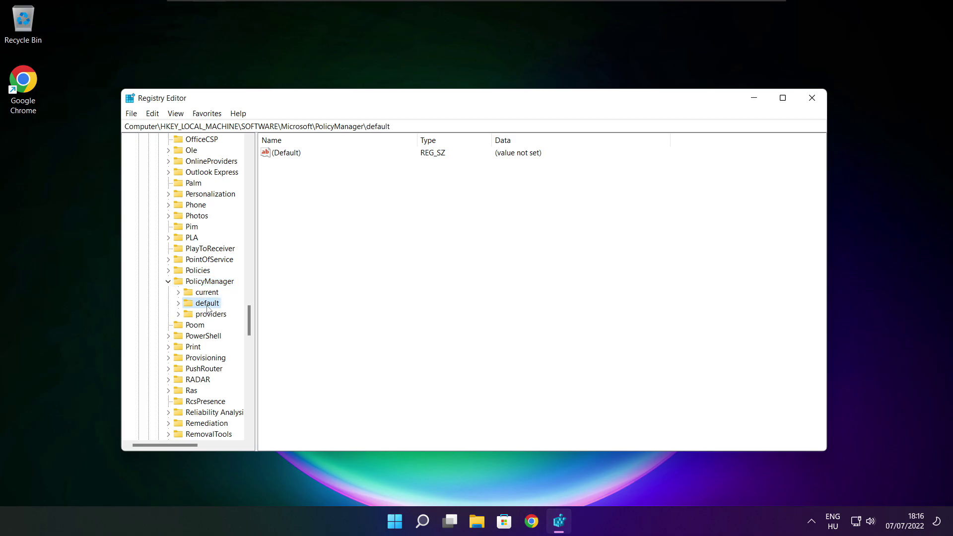
left_click(178, 304)
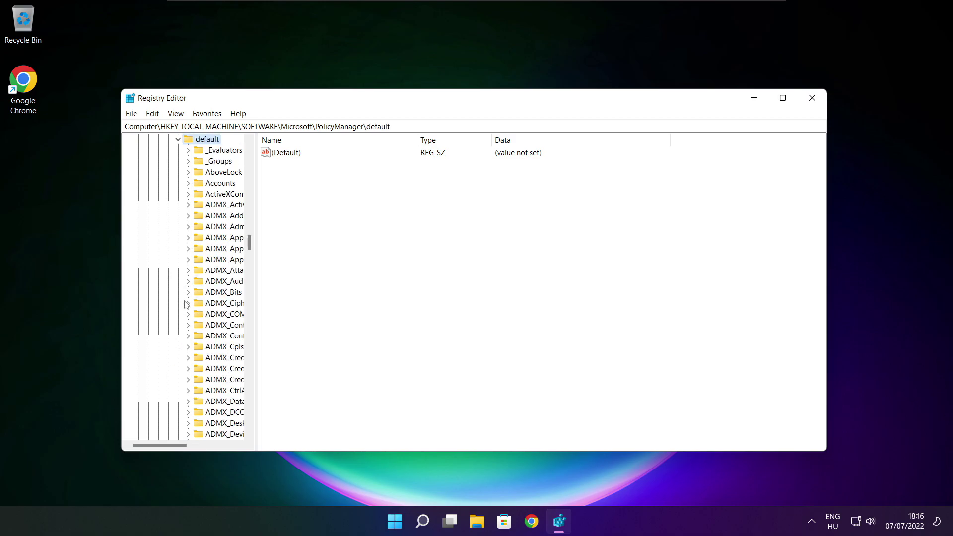
Widen the key tree pane and select the ApplicationManagement key.
scroll(220, 221, "down", 8)
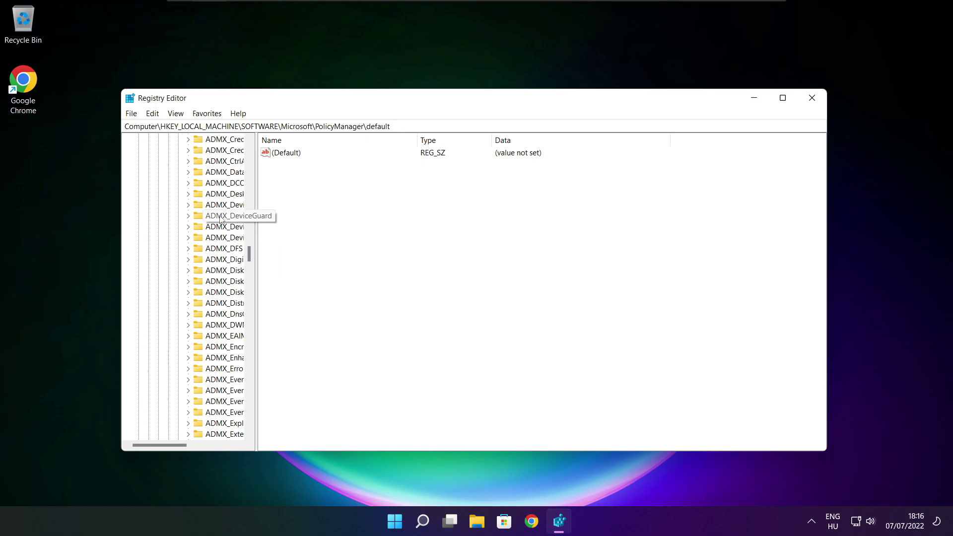
scroll(221, 220, "down", 20)
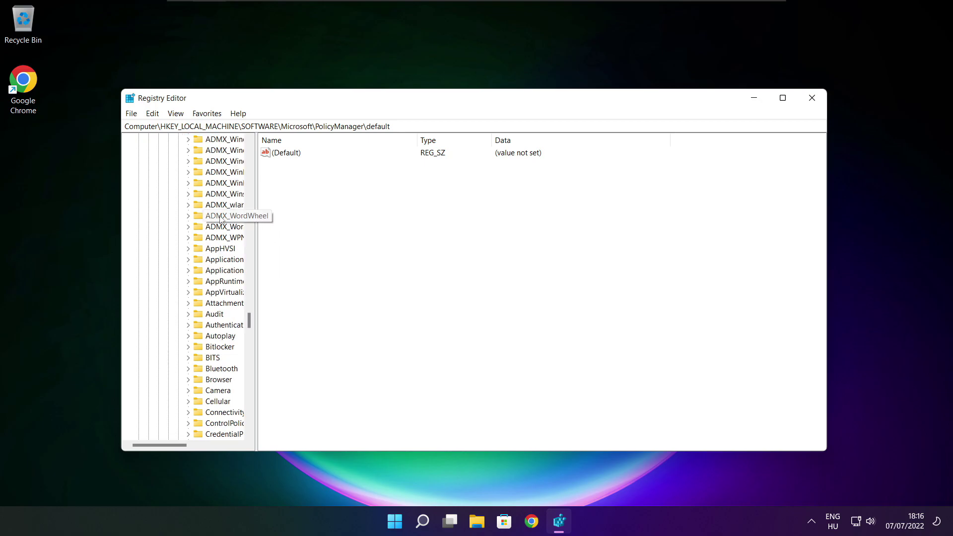
scroll(221, 218, "down", 3)
left_click_drag(256, 215, 315, 215)
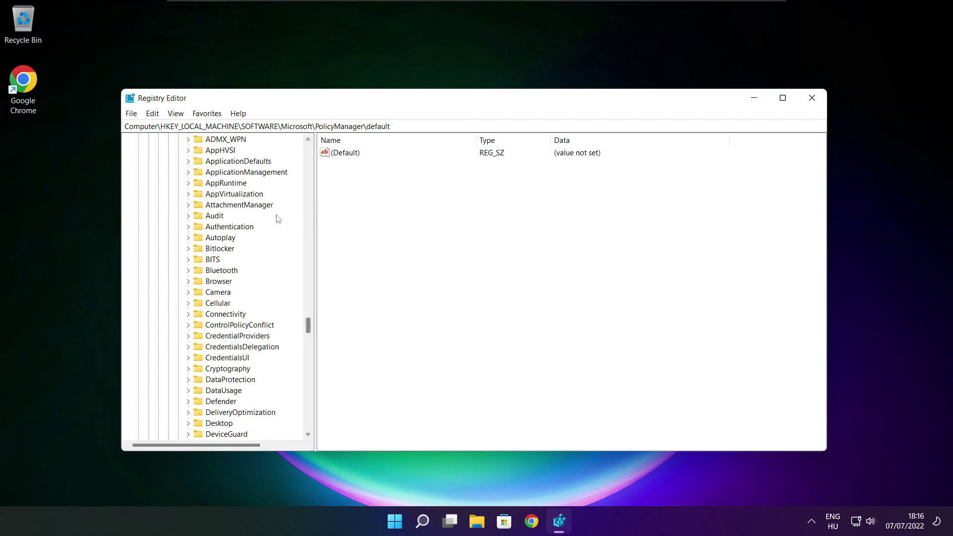
scroll(263, 213, "up", 1)
left_click(244, 204)
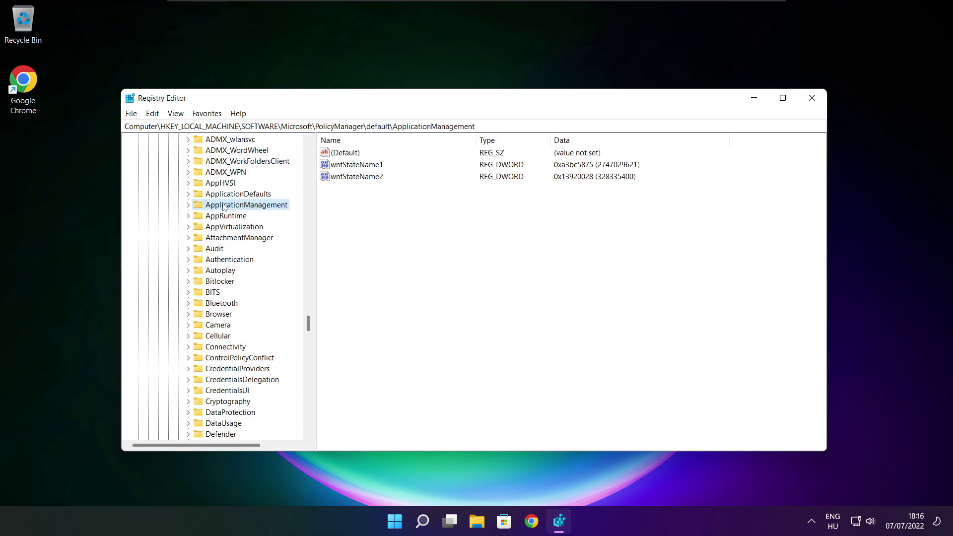
Under ApplicationManagement\AllowGameDVR, set the entry named 'value' to 0.
left_click(188, 205)
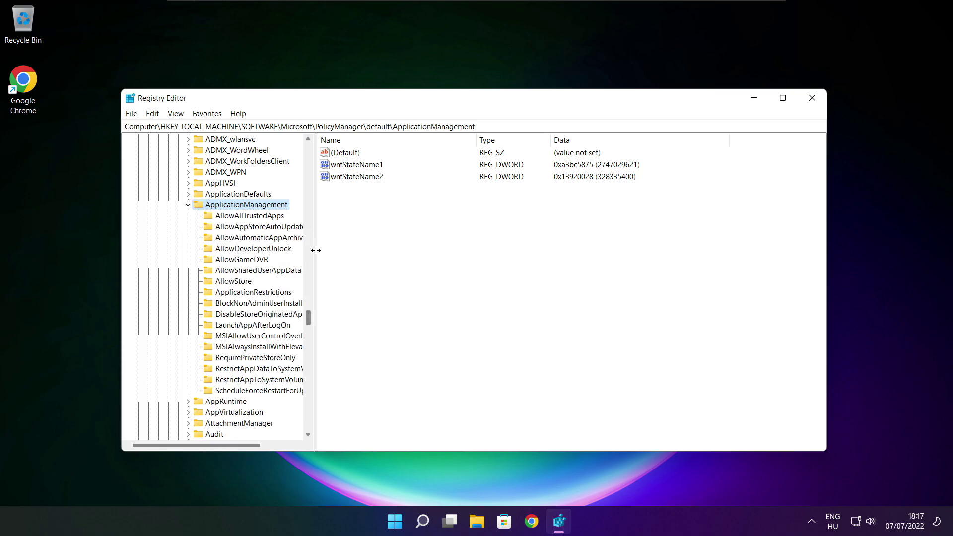
left_click_drag(313, 250, 326, 250)
left_click(242, 260)
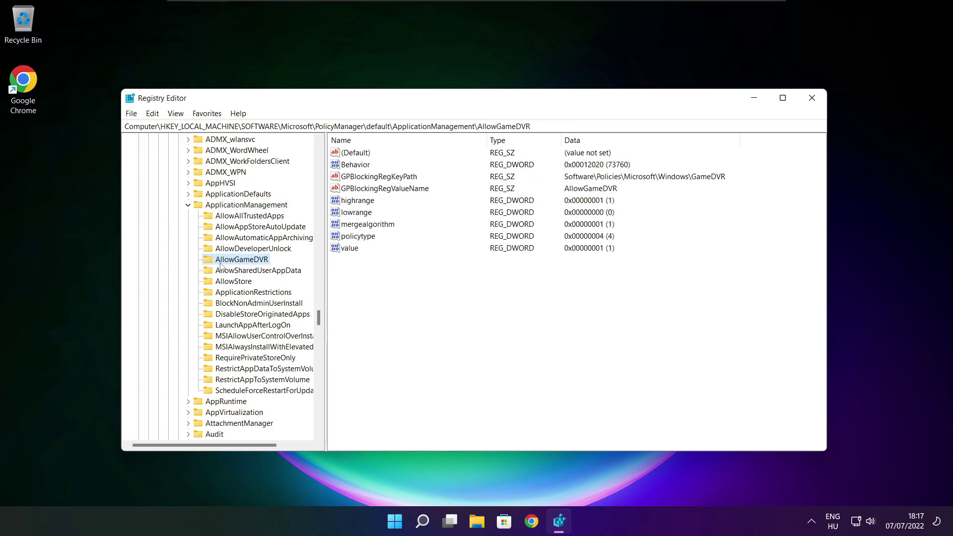
left_click(350, 251)
left_click(352, 249)
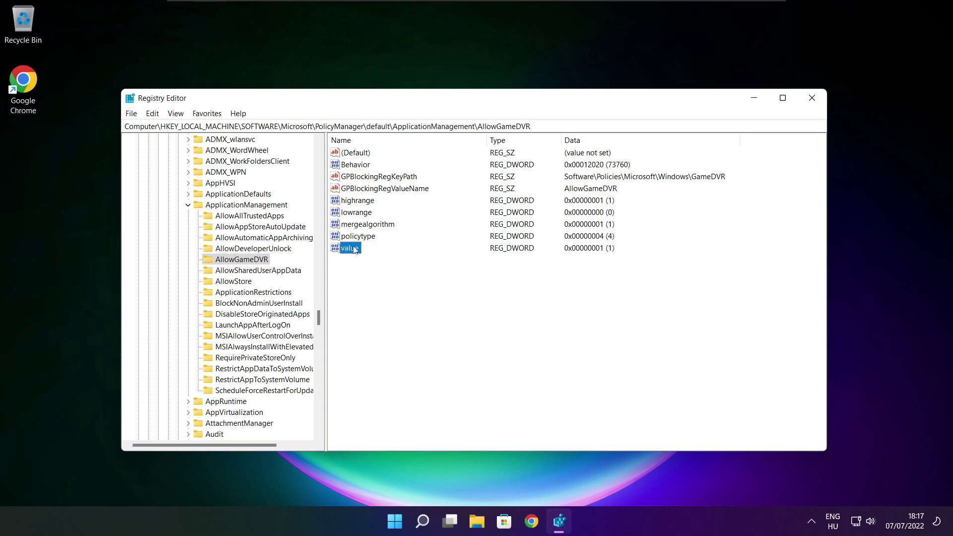
double_click(355, 250)
left_click_drag(268, 161, 483, 199)
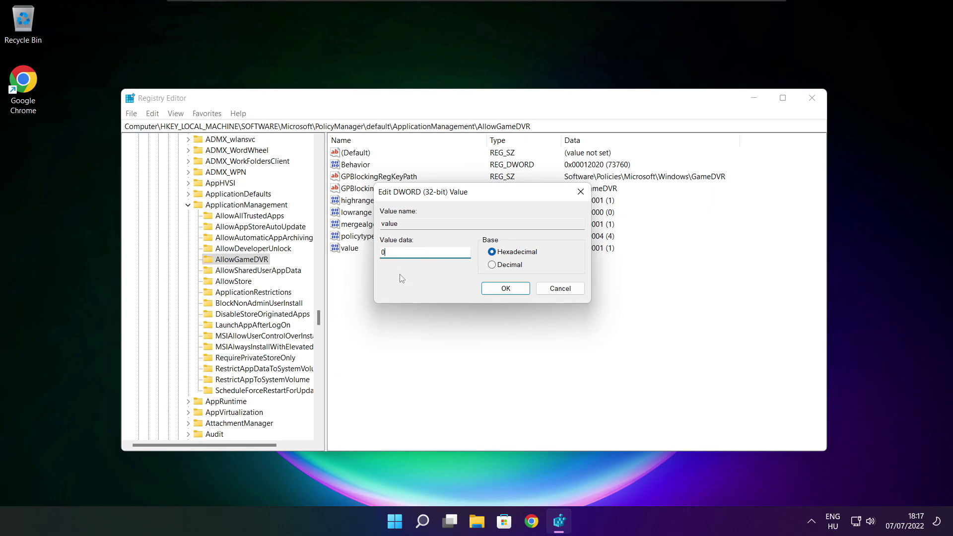
left_click(506, 290)
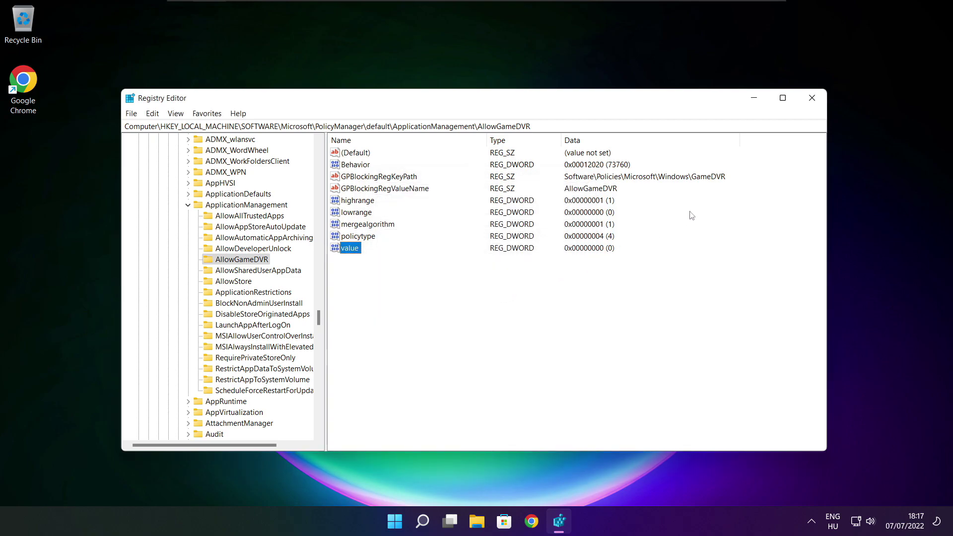
Close Registry Editor, return to Chrome and download dxwebsetup.exe from the DirectX End-User Runtime page.
left_click(813, 99)
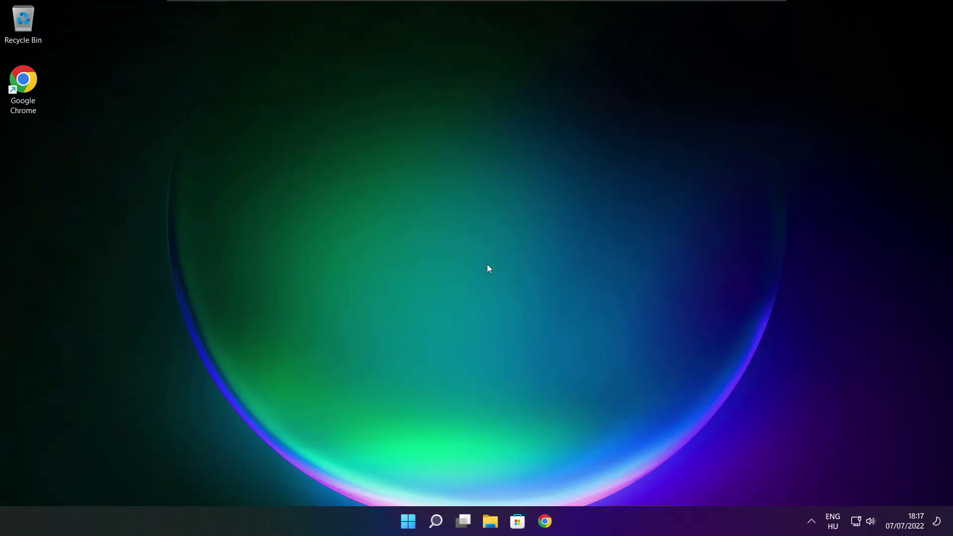
mouse_move(549, 527)
left_click(500, 471)
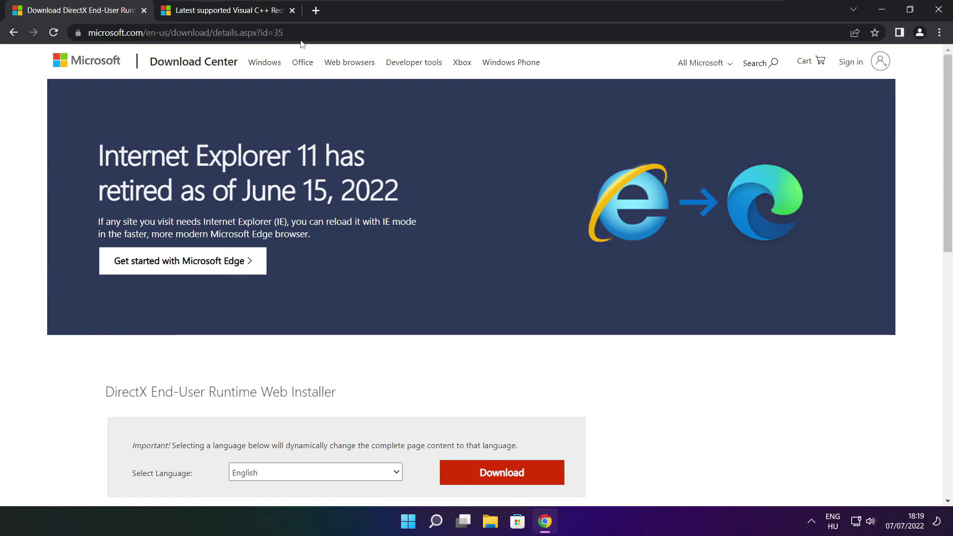
left_click(276, 32)
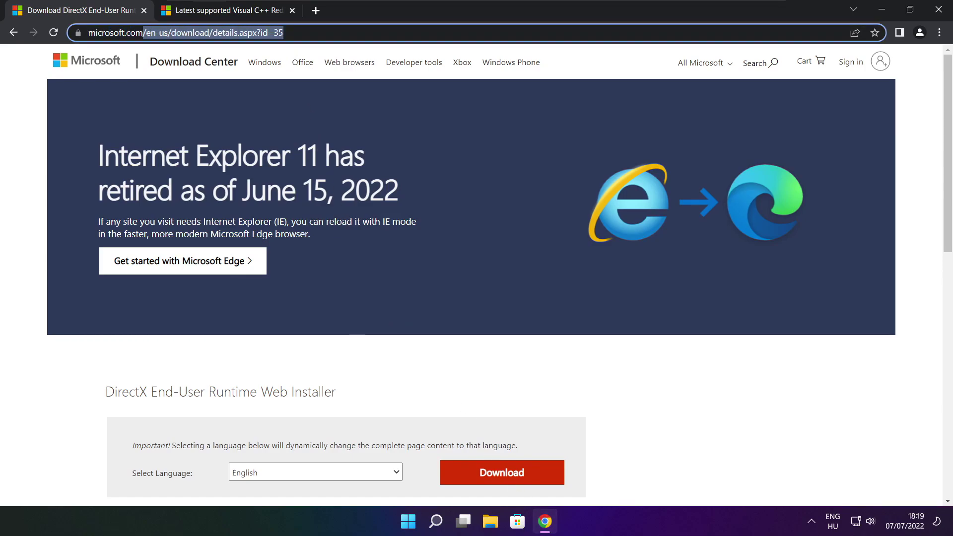
key("Escape")
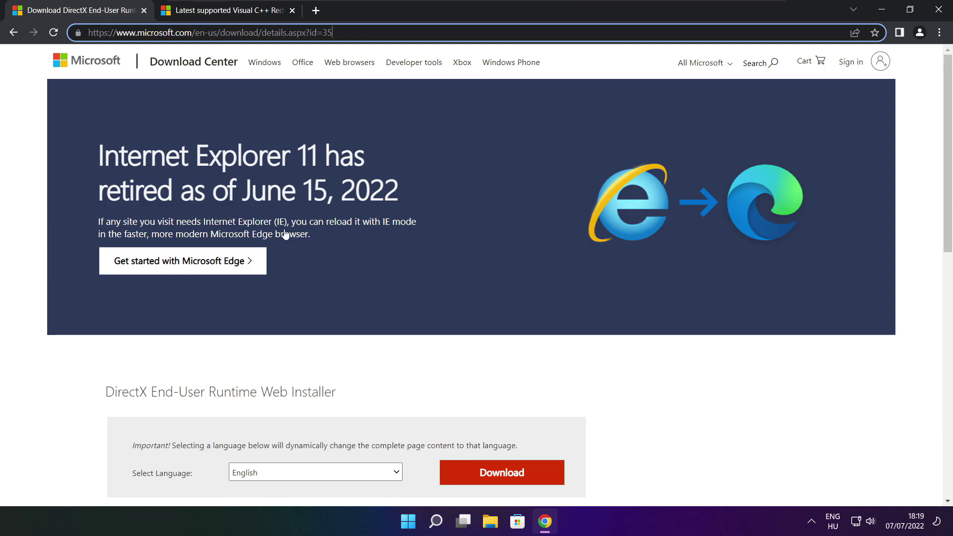
left_click(342, 359)
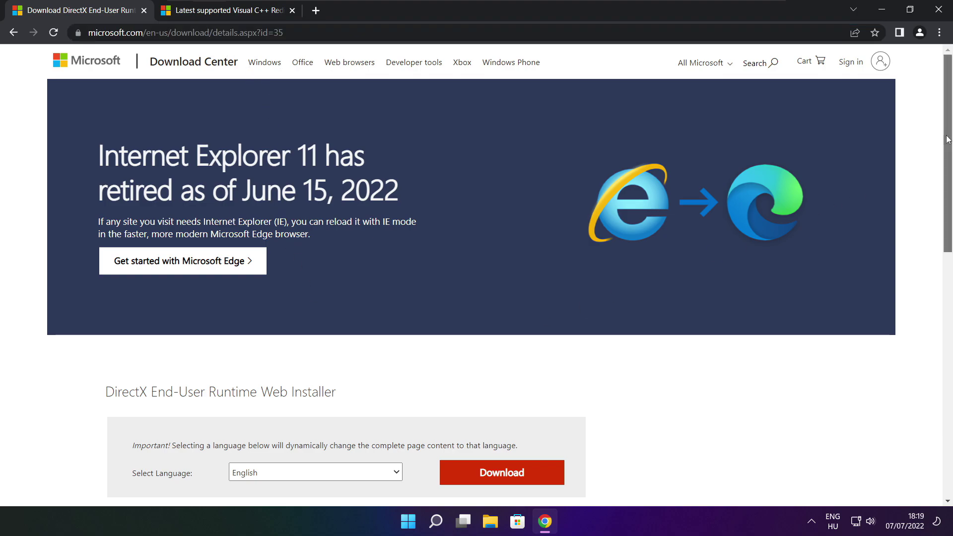
scroll(352, 211, "down", 4)
left_click_drag(352, 211, 407, 211)
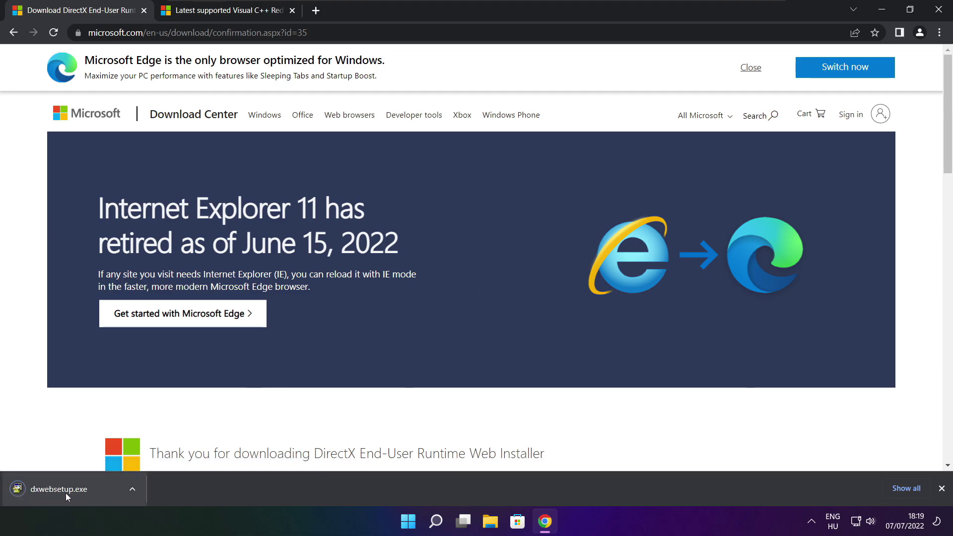
Run dxwebsetup.exe, accept the license, skip the Bing Bar offer, install the components and finish.
left_click(90, 491)
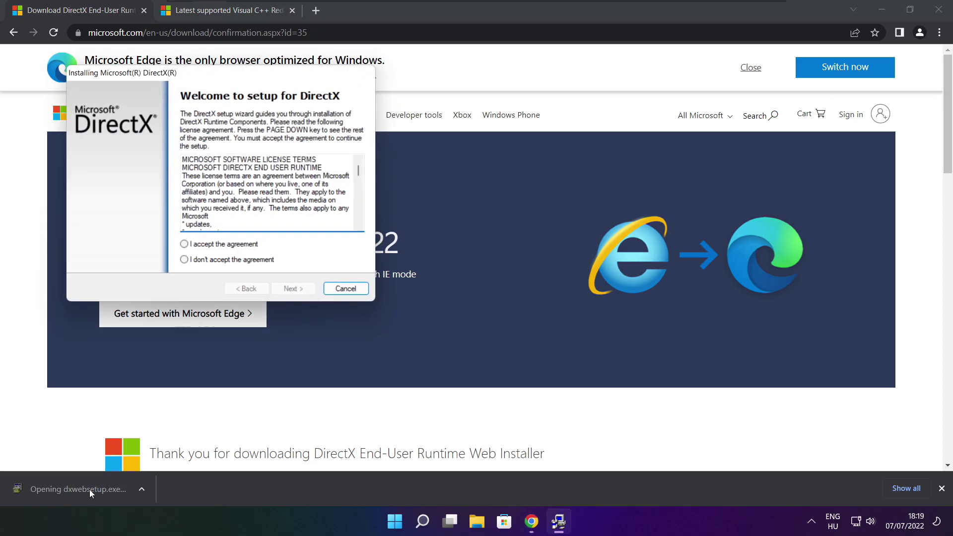
left_click_drag(211, 85, 454, 144)
left_click_drag(612, 238, 610, 293)
left_click(437, 311)
left_click(549, 357)
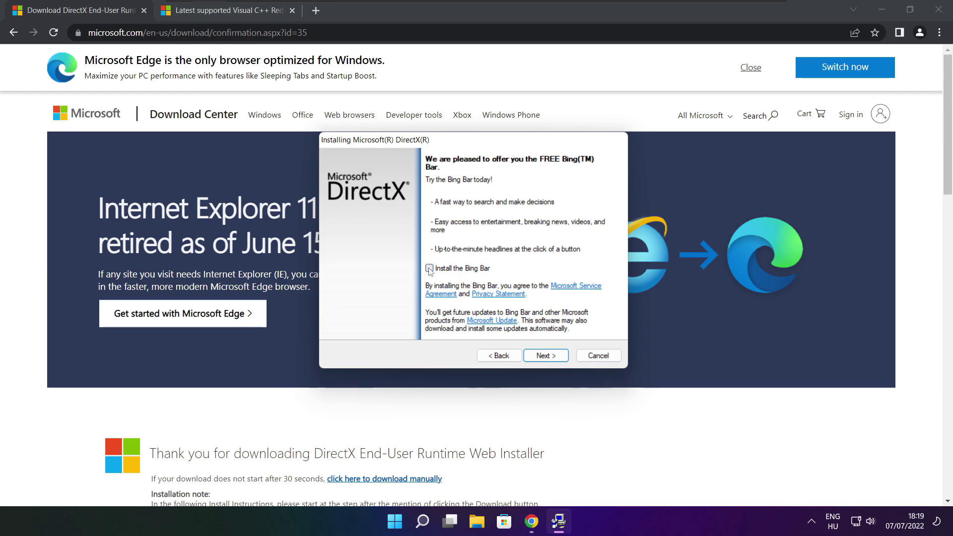
left_click(556, 358)
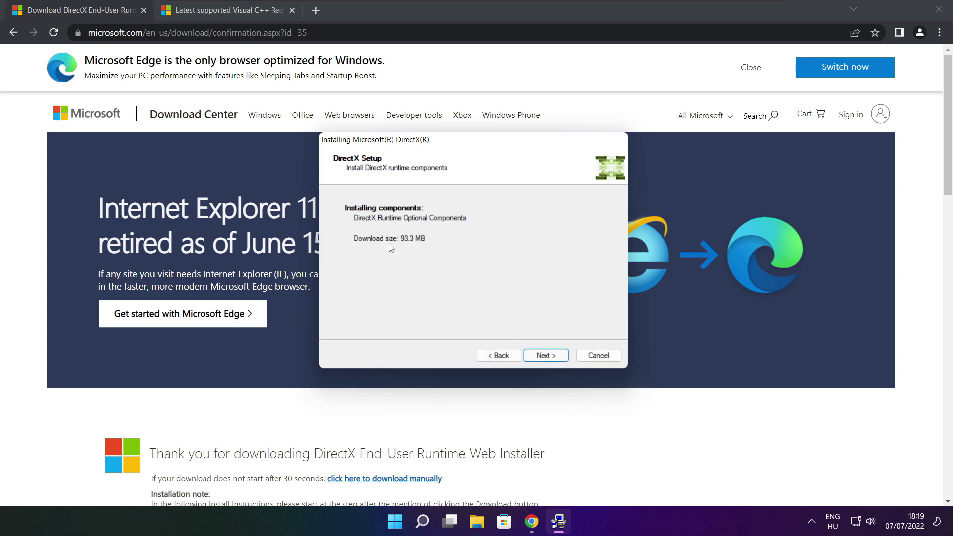
left_click(548, 358)
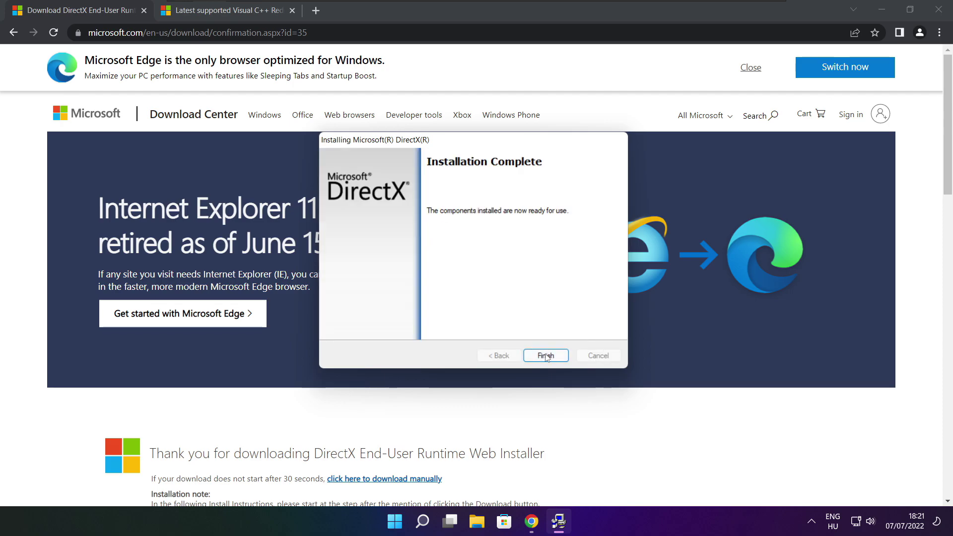
left_click(545, 356)
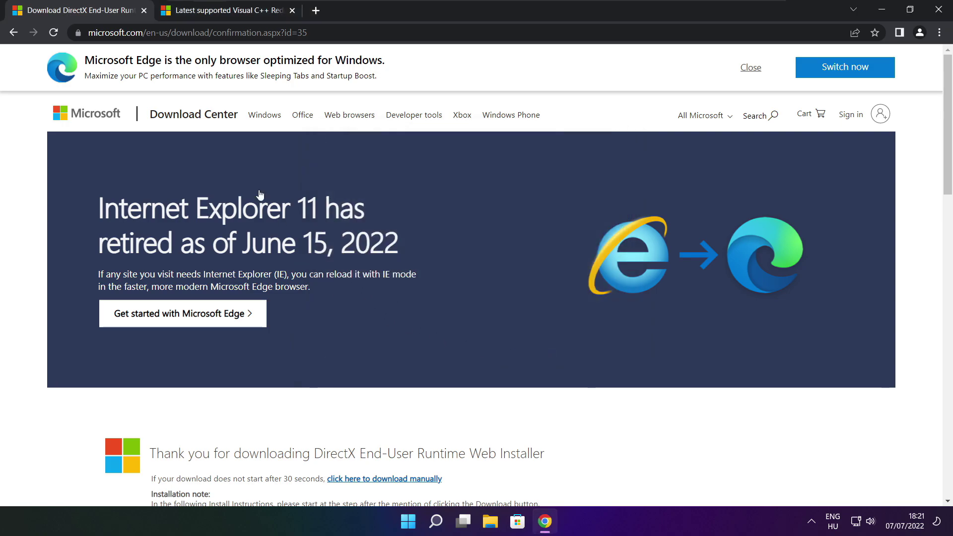
Close the DirectX tab and download the ARM64, X86 and X64 Visual C++ Redistributable installers.
left_click(144, 10)
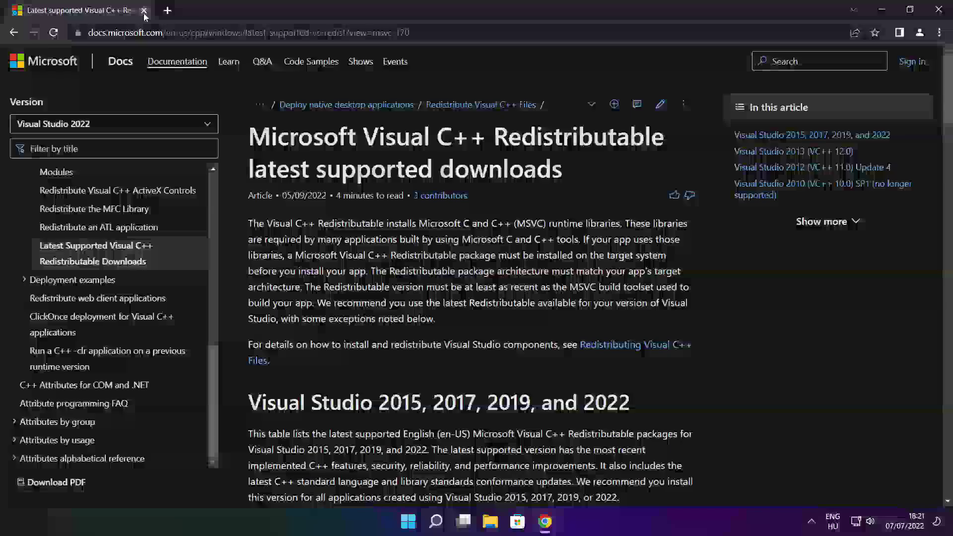
mouse_move(410, 32)
left_mouse_down()
mouse_move(88, 33)
mouse_move(410, 33)
left_mouse_up()
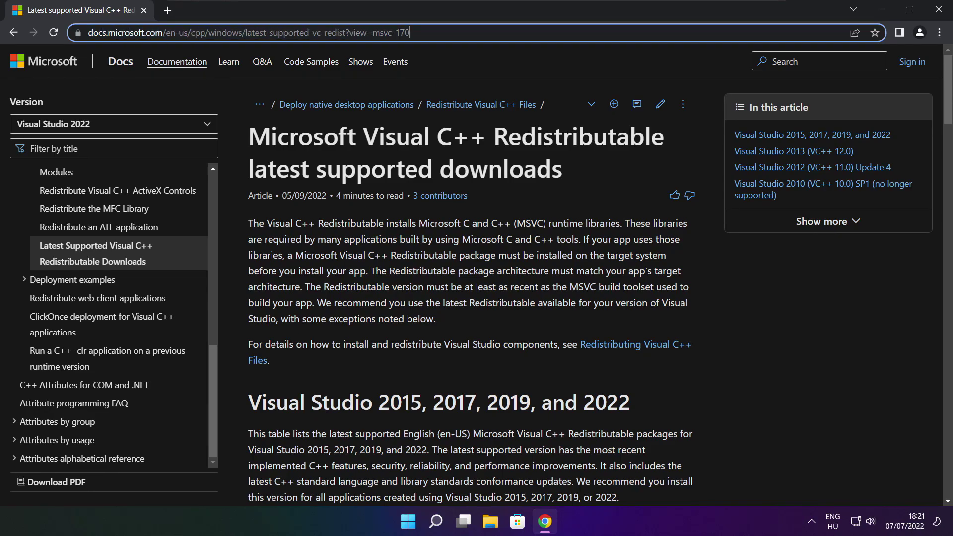
left_click(472, 60)
left_click_drag(949, 93, 943, 137)
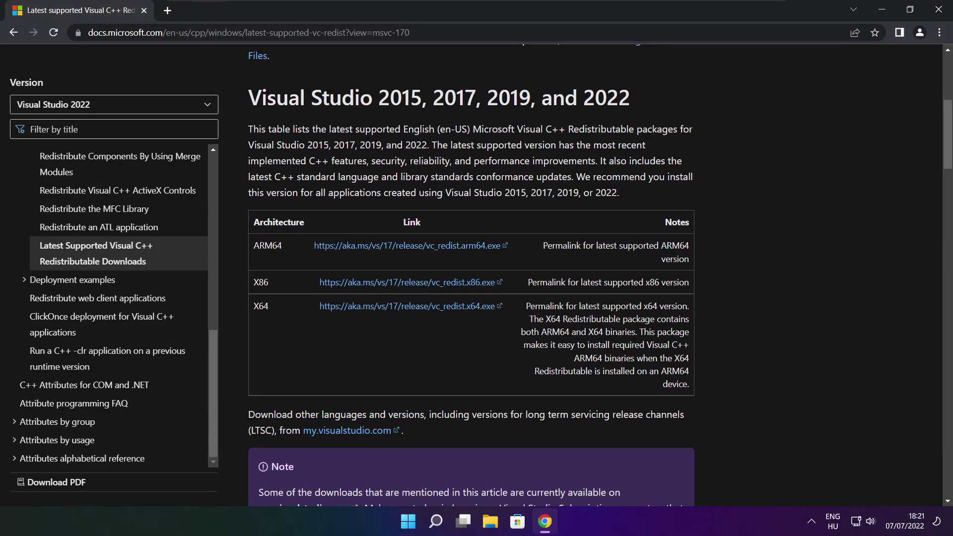
left_click_drag(253, 243, 641, 343)
left_click(640, 343)
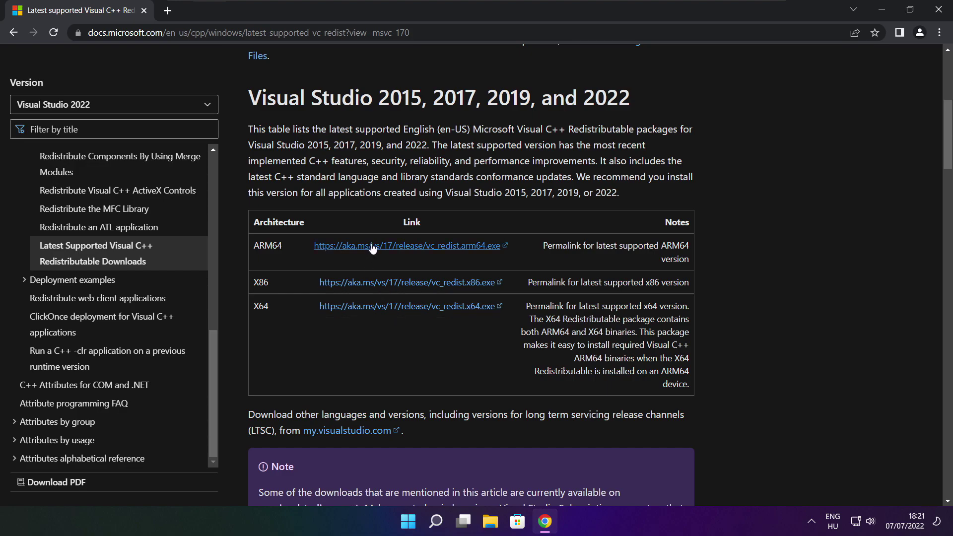
left_click(396, 249)
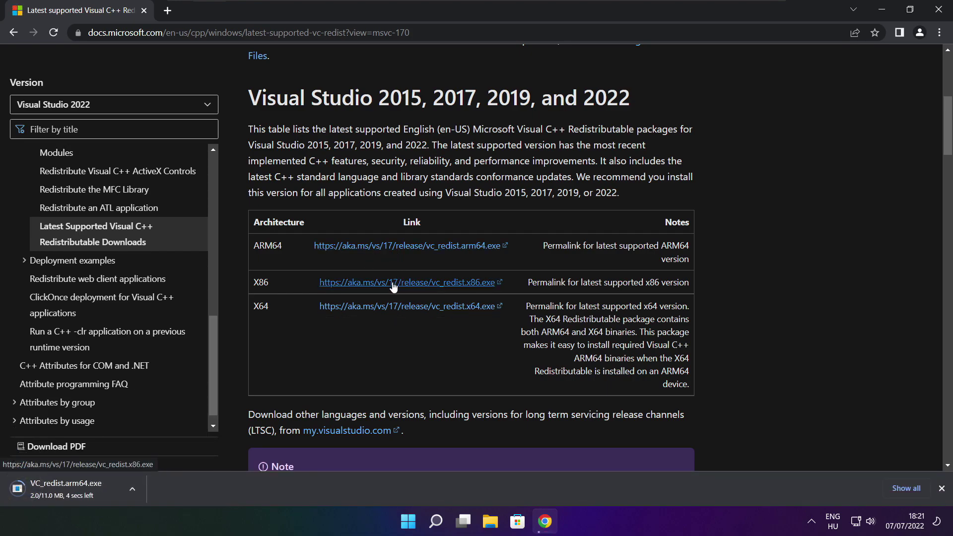
left_click(395, 307)
left_click(393, 307)
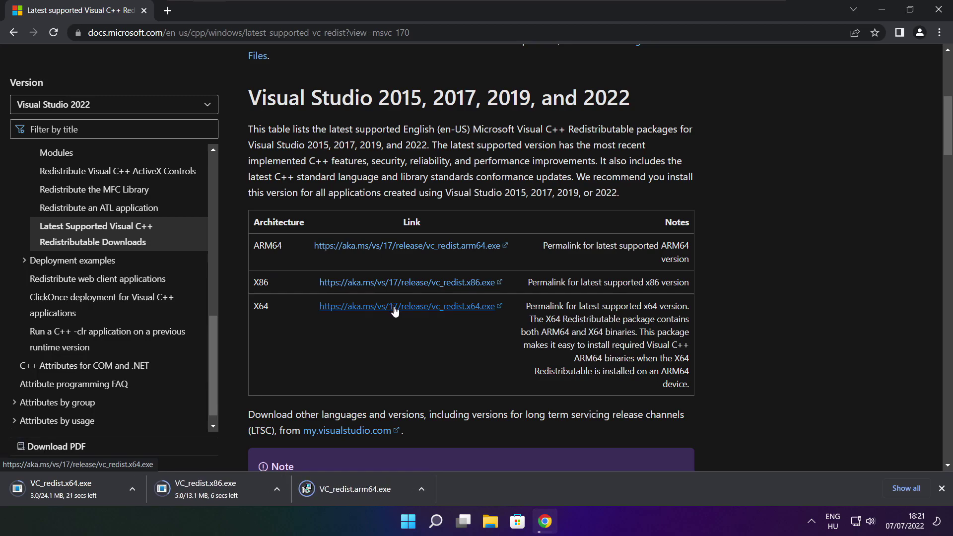
Attempt the Arm64 Visual C++ redistributable install, accepting the license, then dismiss the failed setup.
left_click(362, 490)
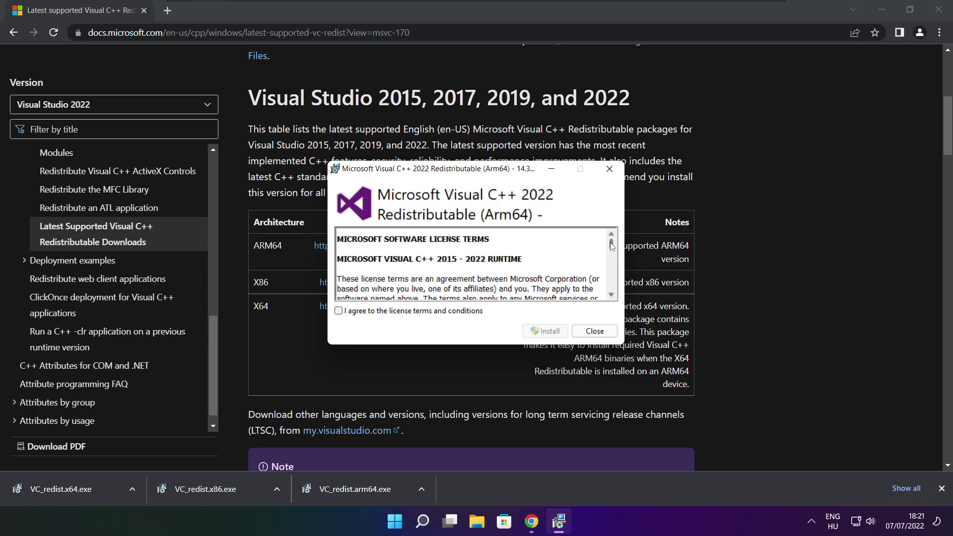
left_click_drag(611, 247, 612, 291)
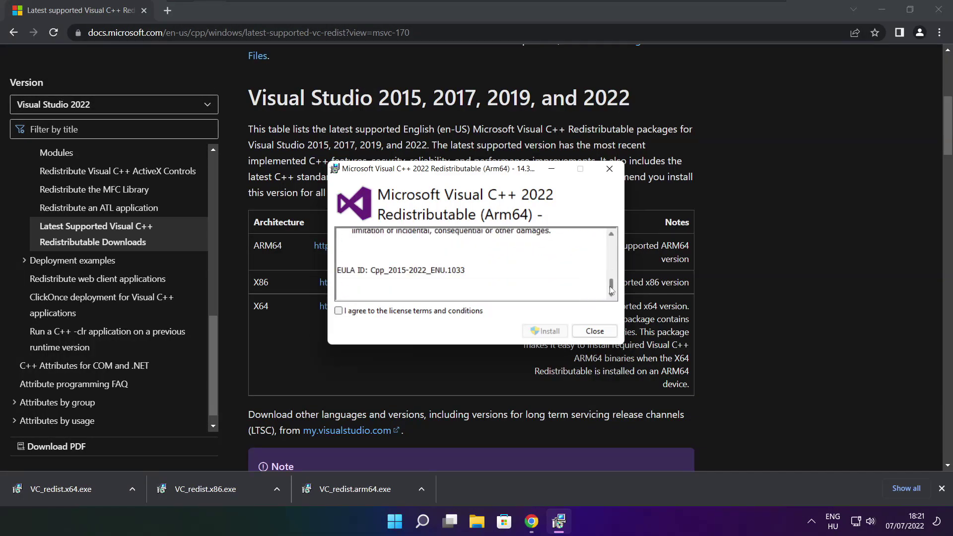
left_click(339, 311)
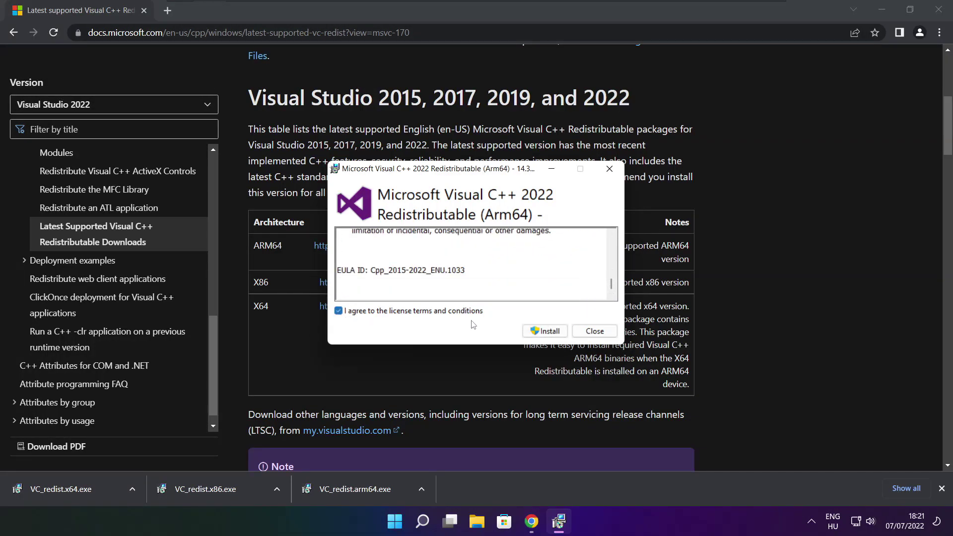
left_click(541, 332)
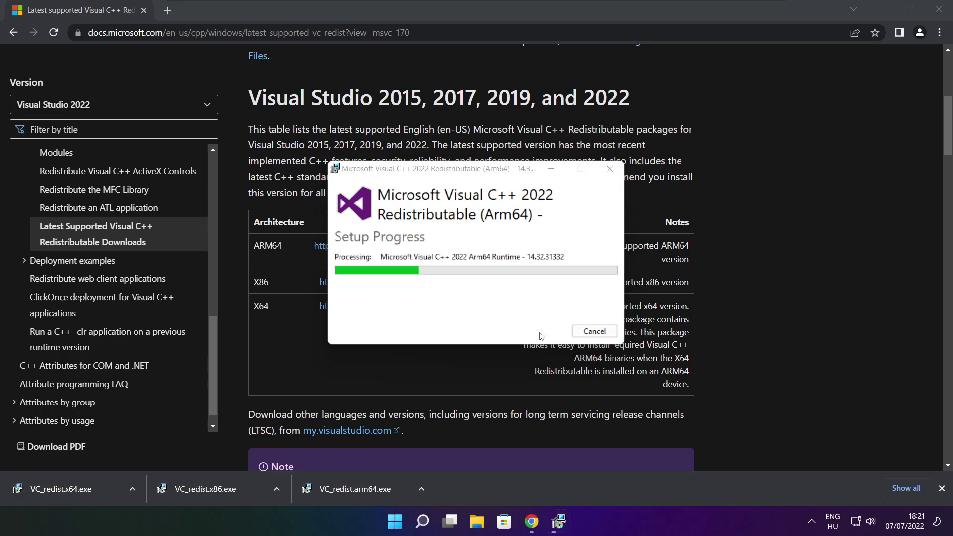
left_click(593, 331)
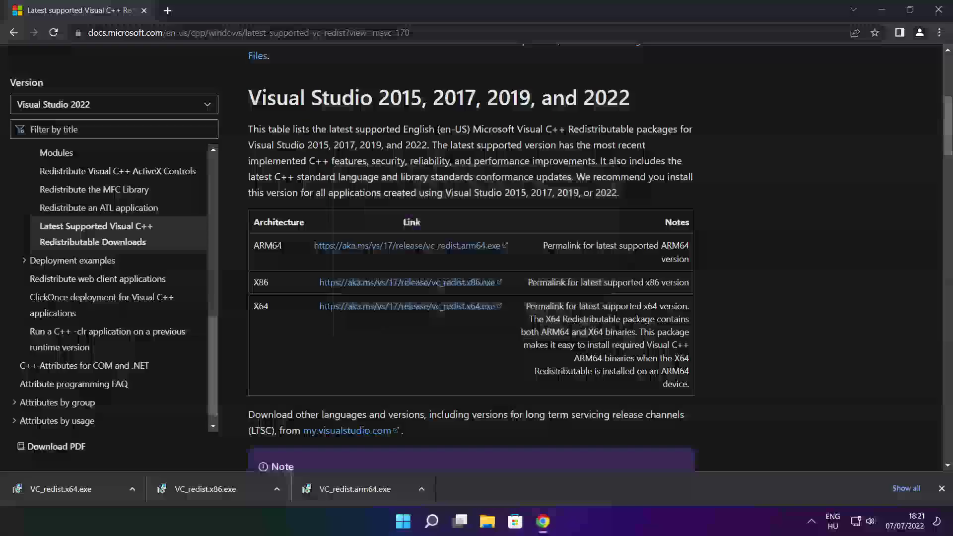
Install the x86 Visual C++ 2015-2022 redistributable after accepting its license terms.
left_click(225, 492)
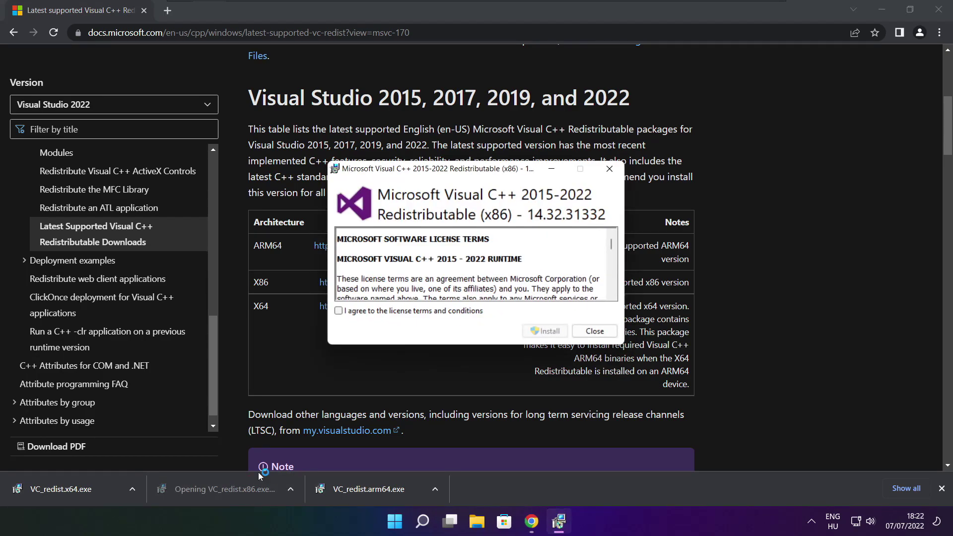
left_click_drag(611, 244, 611, 286)
left_click(338, 311)
left_click(547, 332)
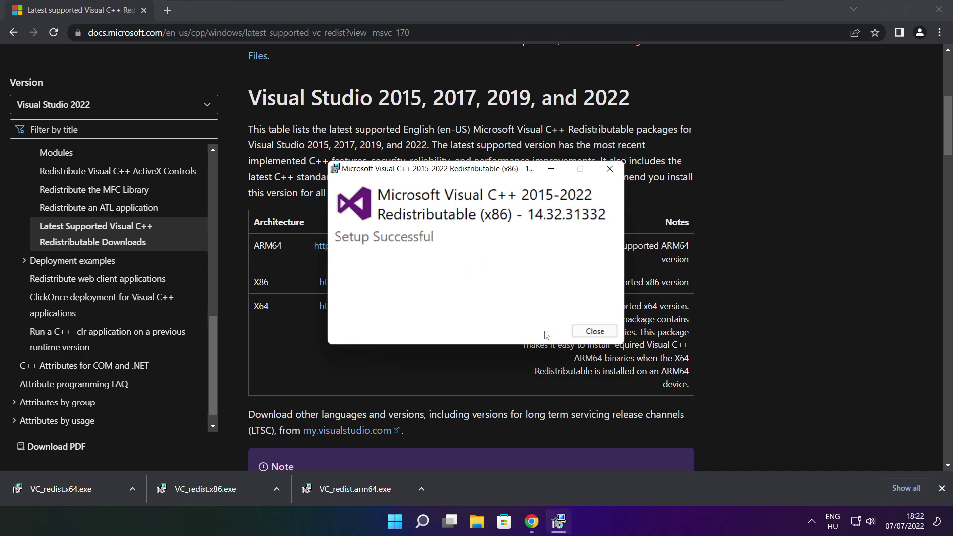
left_click(595, 331)
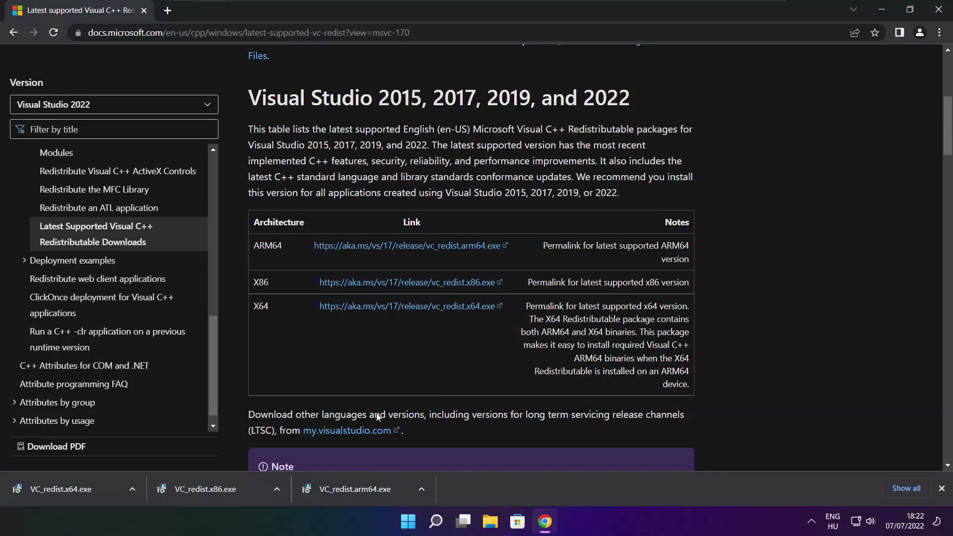
Install the x64 Visual C++ 2015-2022 redistributable (14.32.31332) after accepting its license terms.
left_click(76, 490)
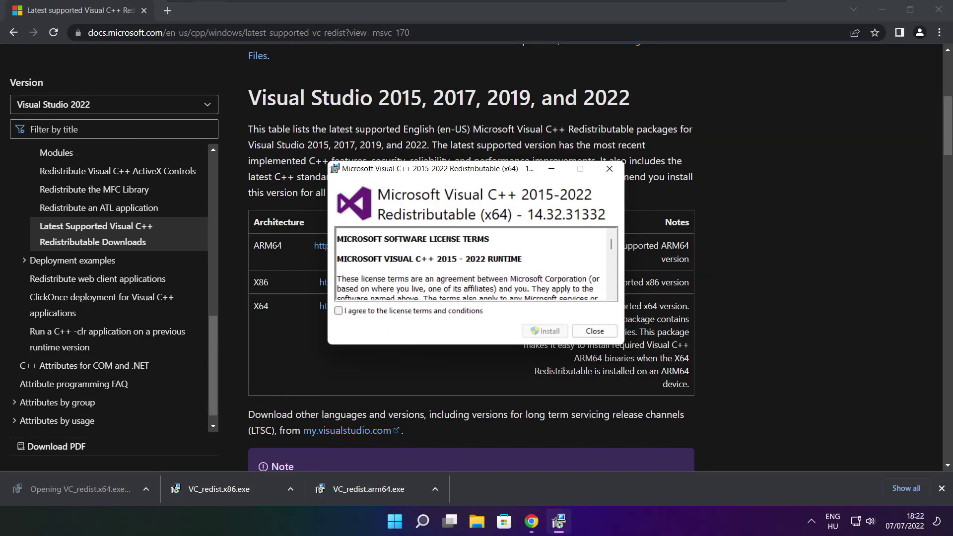
left_click_drag(615, 254, 613, 296)
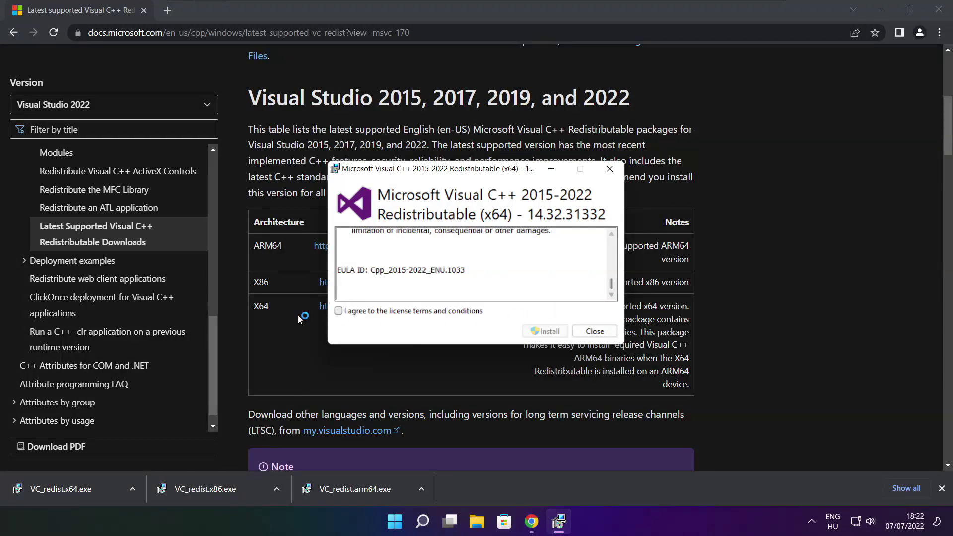
left_click(338, 313)
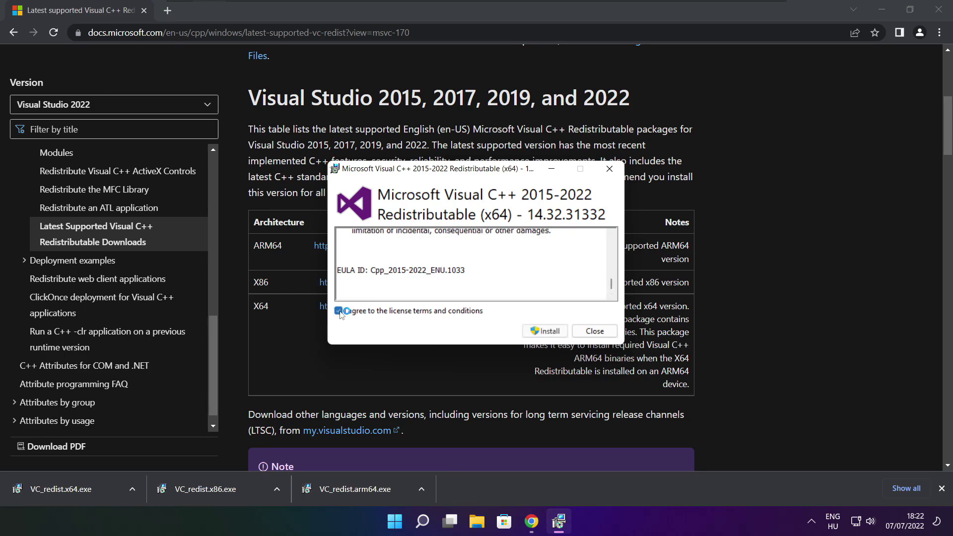
left_click(548, 335)
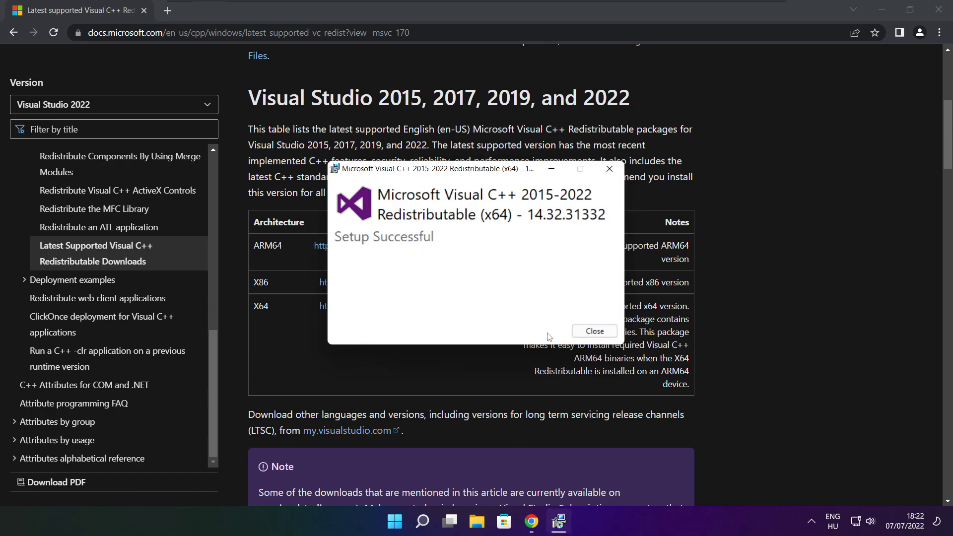
left_click(595, 333)
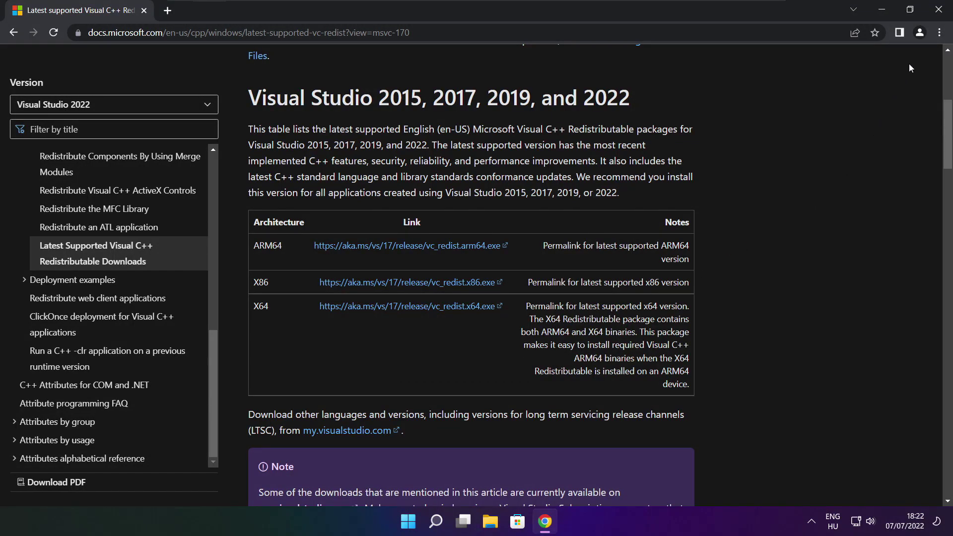
Close Chrome and choose Restart from the Start menu's power options.
left_click(940, 10)
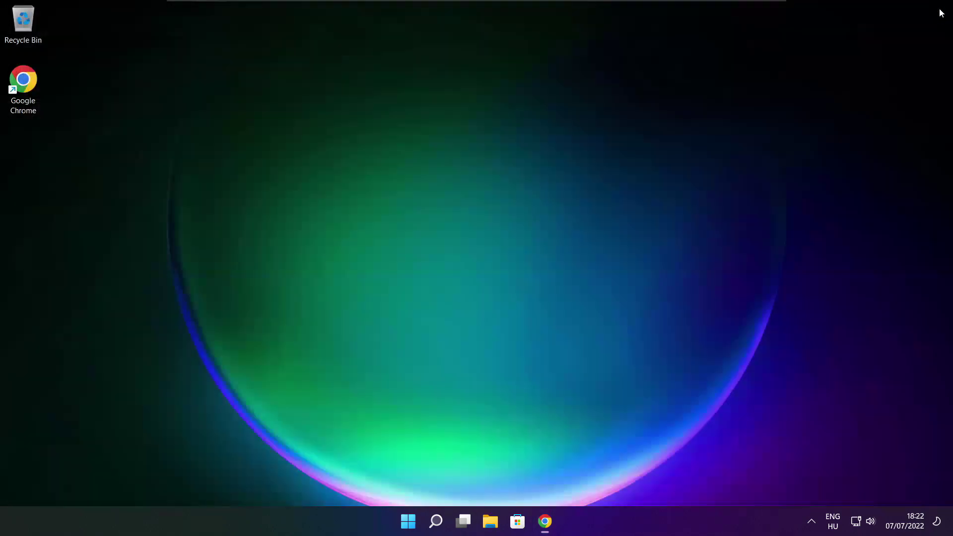
left_click(408, 524)
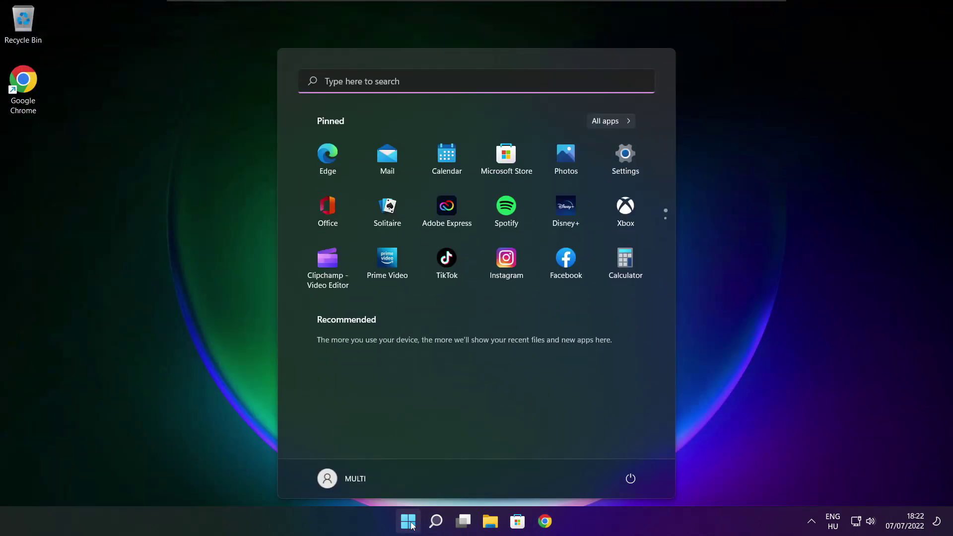
left_click(631, 483)
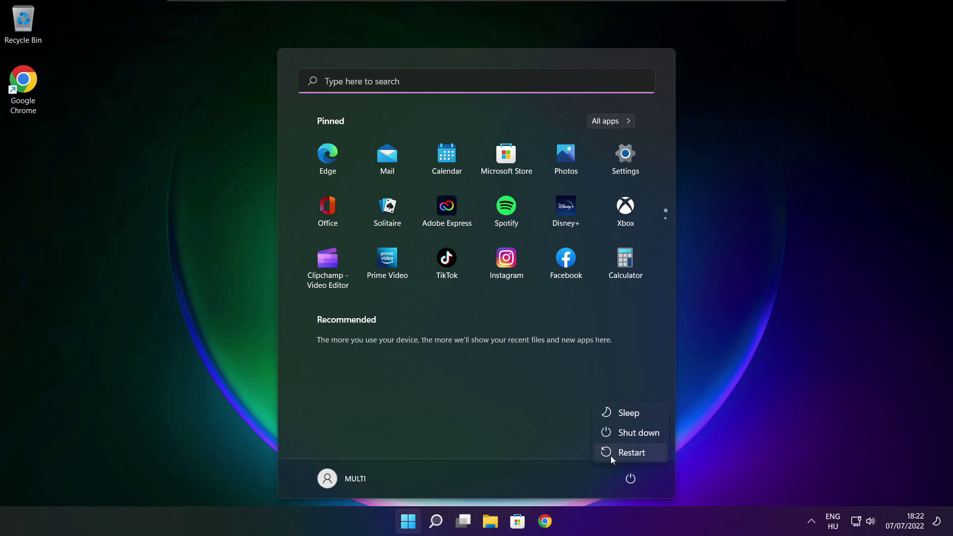
left_click(639, 454)
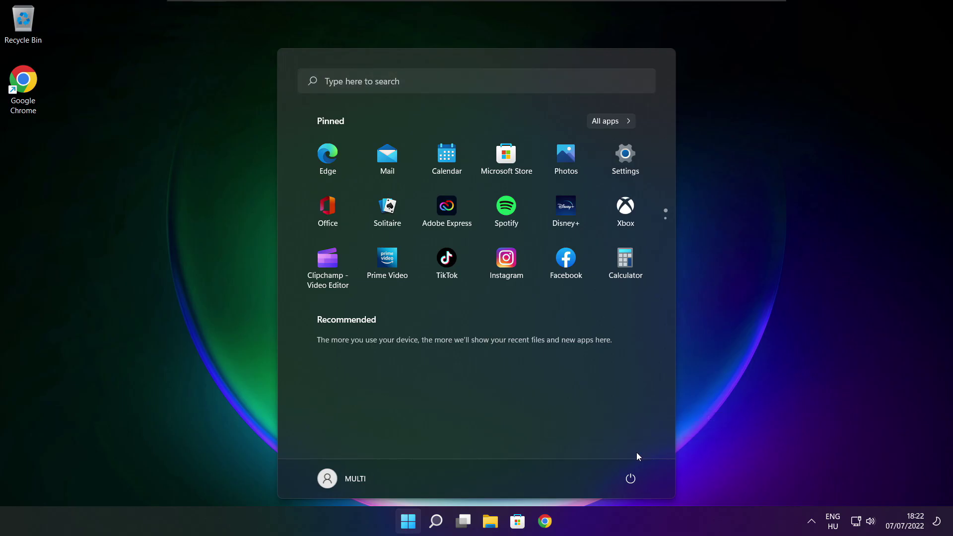